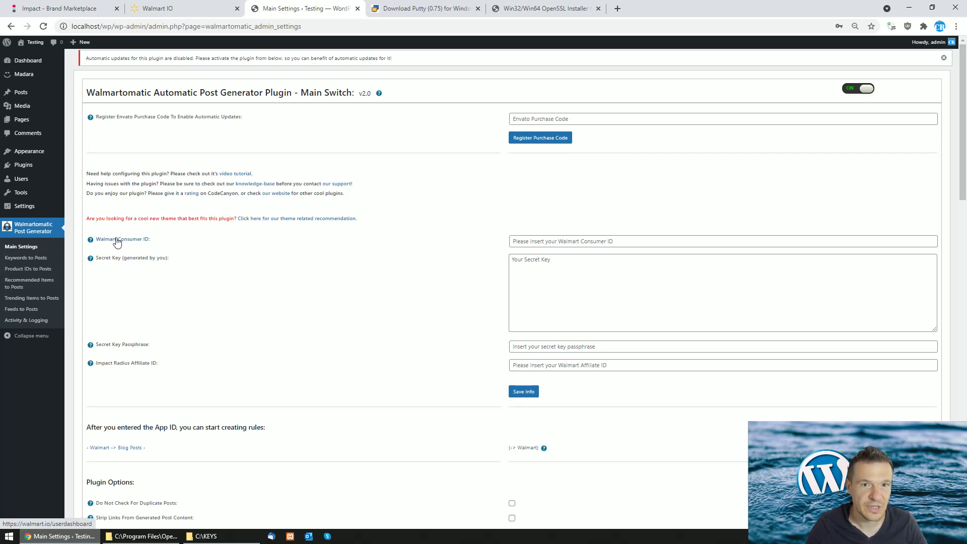
# From the Walmart Consumer ID help link, open walmart.io/userdashboard in a new tab
pyautogui.click(117, 241)
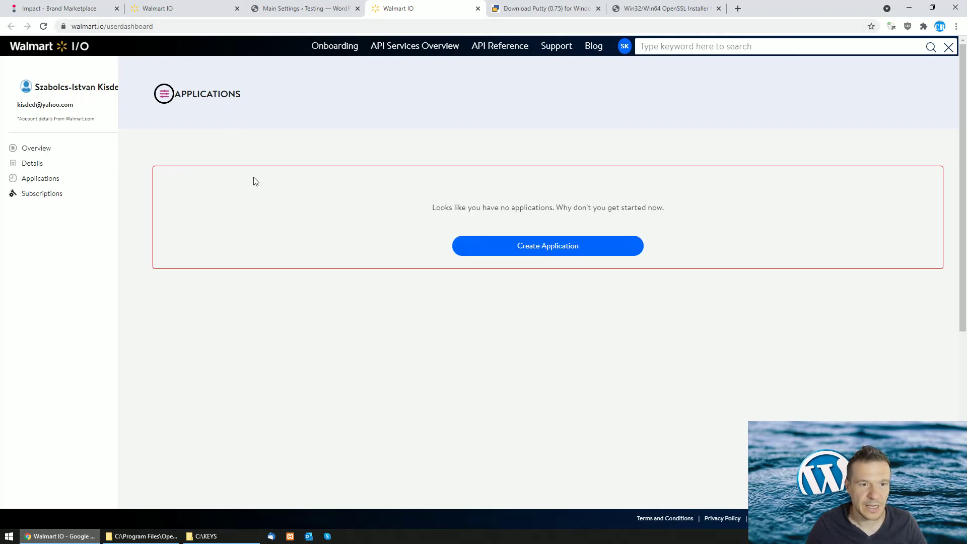
# Start a new application named Application1029833, company CodeRevolution, description Testing
pyautogui.click(521, 246)
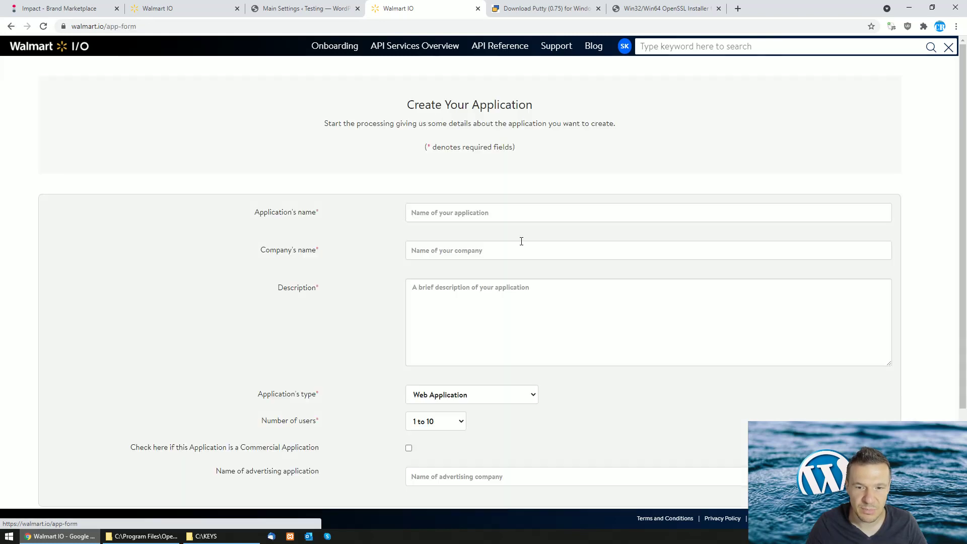
pyautogui.click(425, 215)
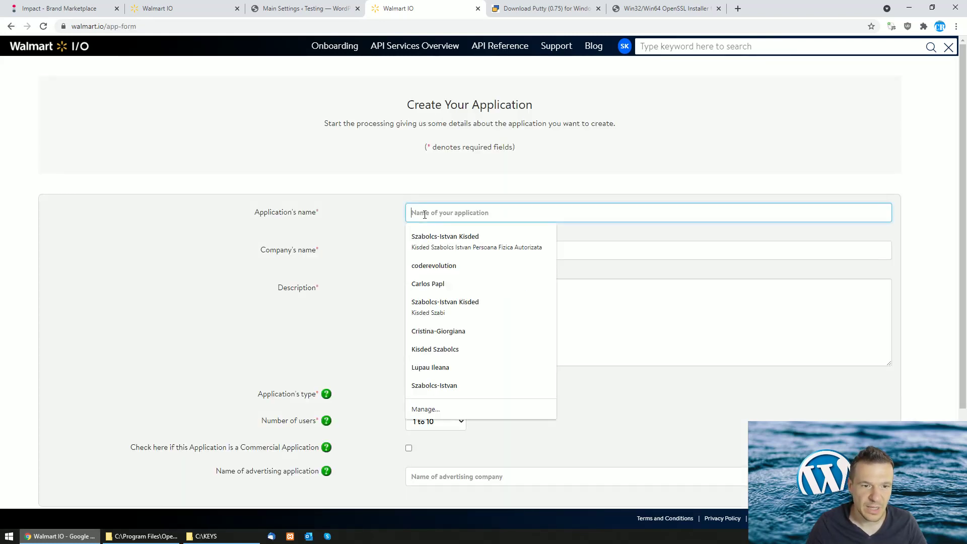
pyautogui.click(396, 206)
pyautogui.click(421, 211)
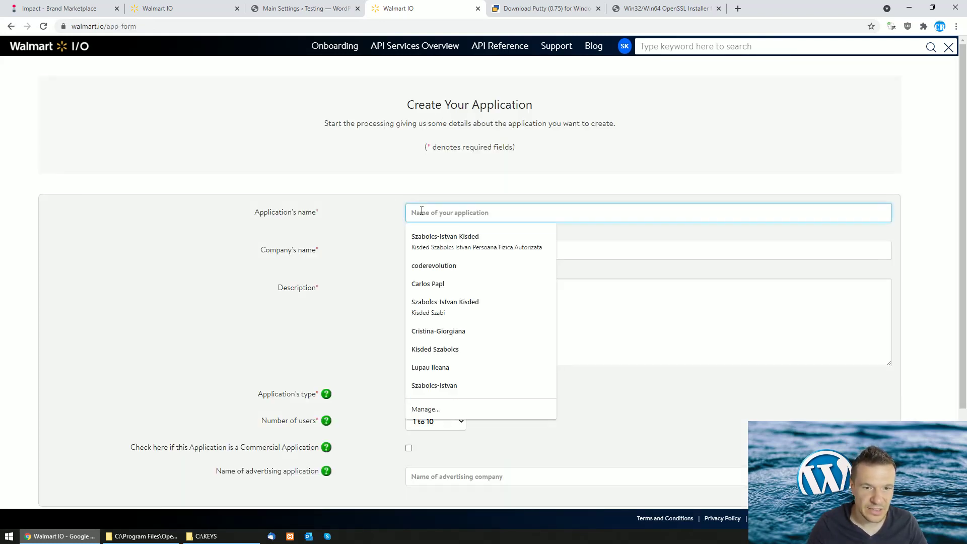
pyautogui.write('Ap')
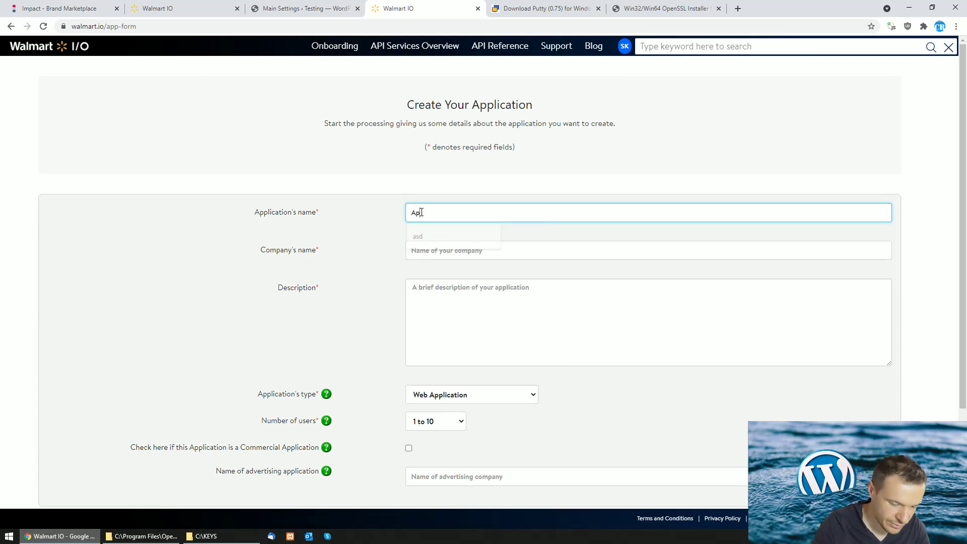
pyautogui.write('plication')
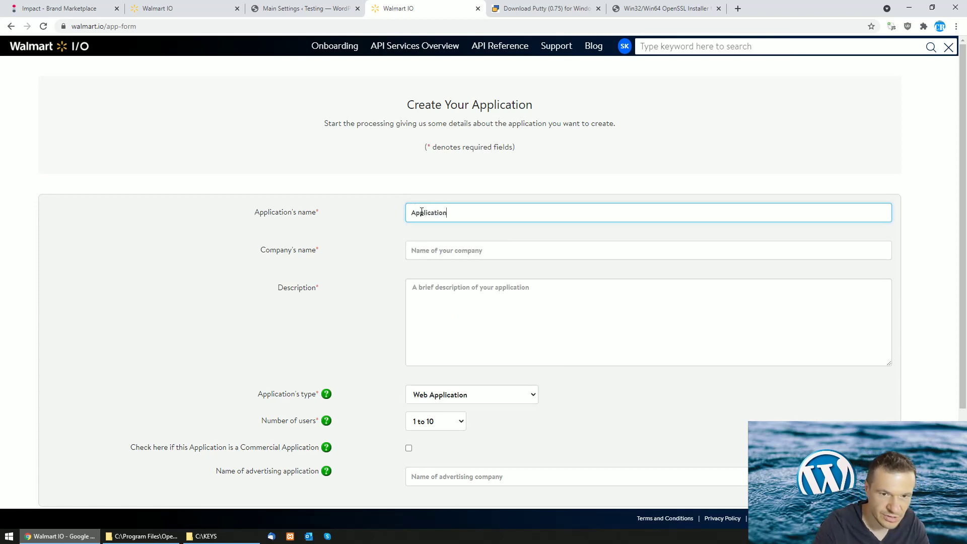
pyautogui.write('1029833')
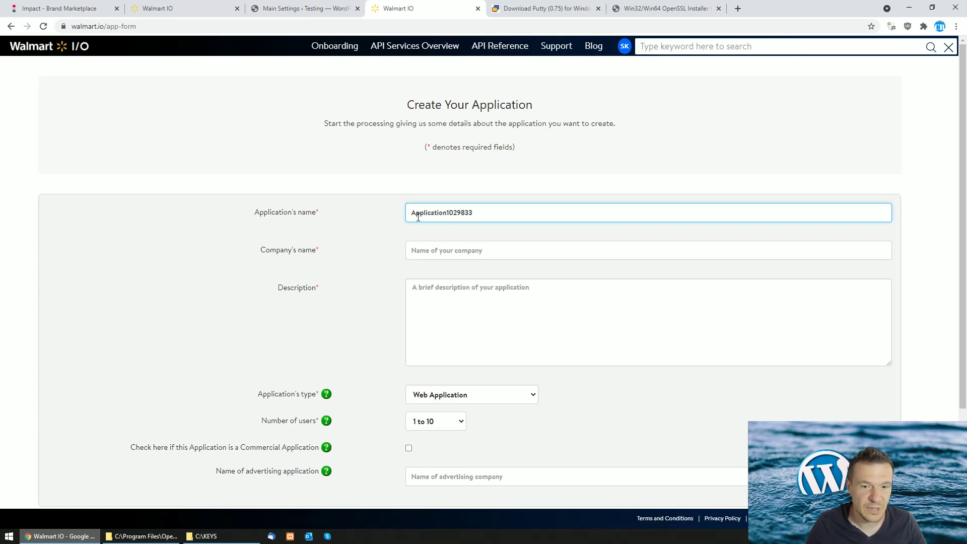
pyautogui.click(413, 252)
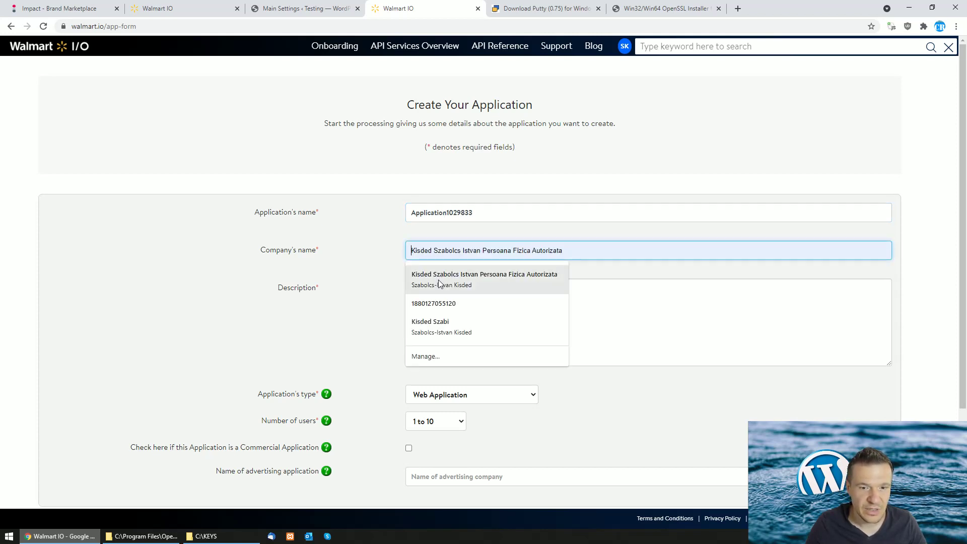
pyautogui.write('C')
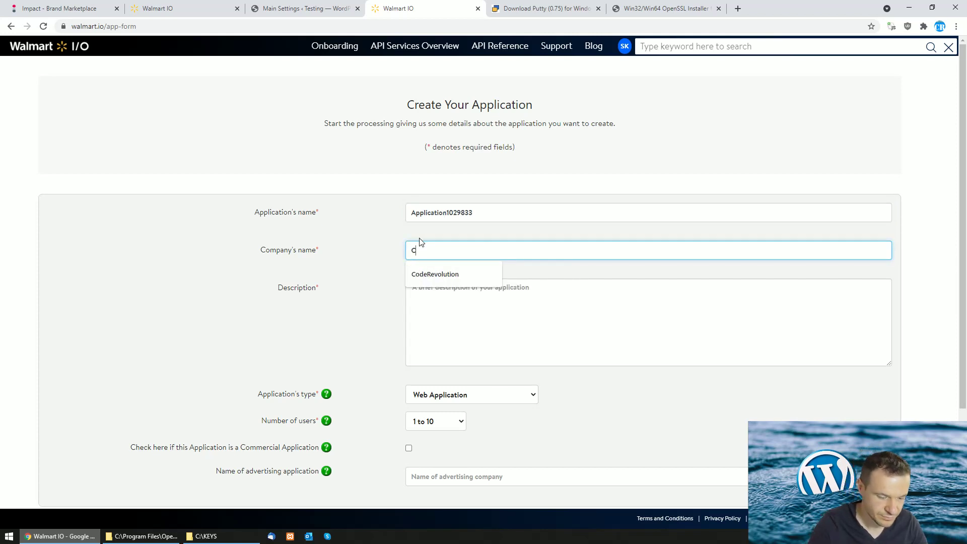
pyautogui.write('odeRevolution')
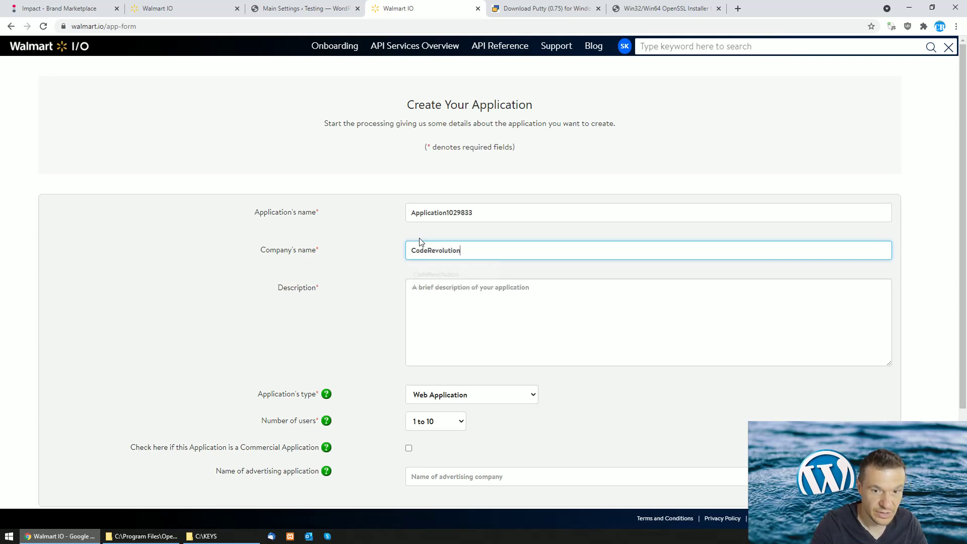
pyautogui.click(431, 301)
pyautogui.write('Testing')
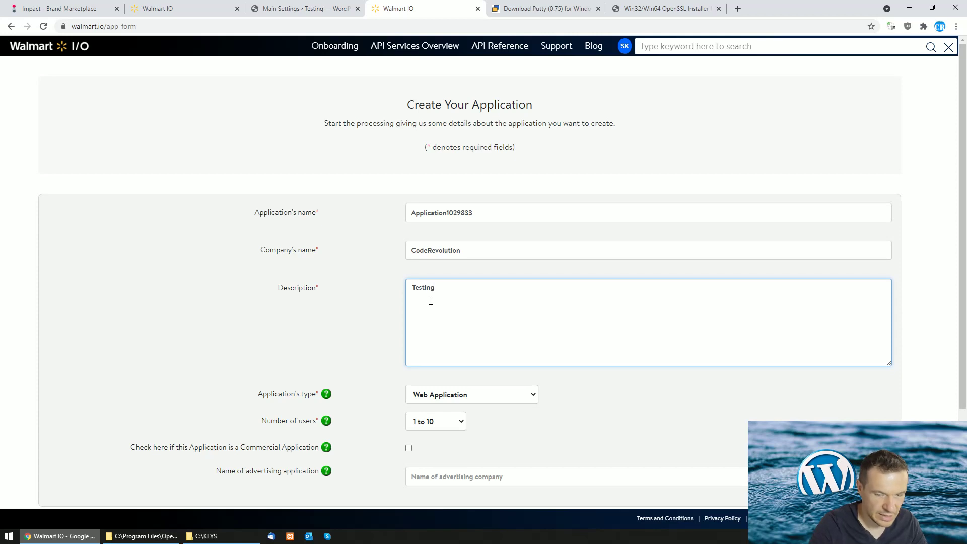
# Submit the form, change the name to Applicationtestingappnew, and resubmit
pyautogui.scroll(-3, 429, 300)
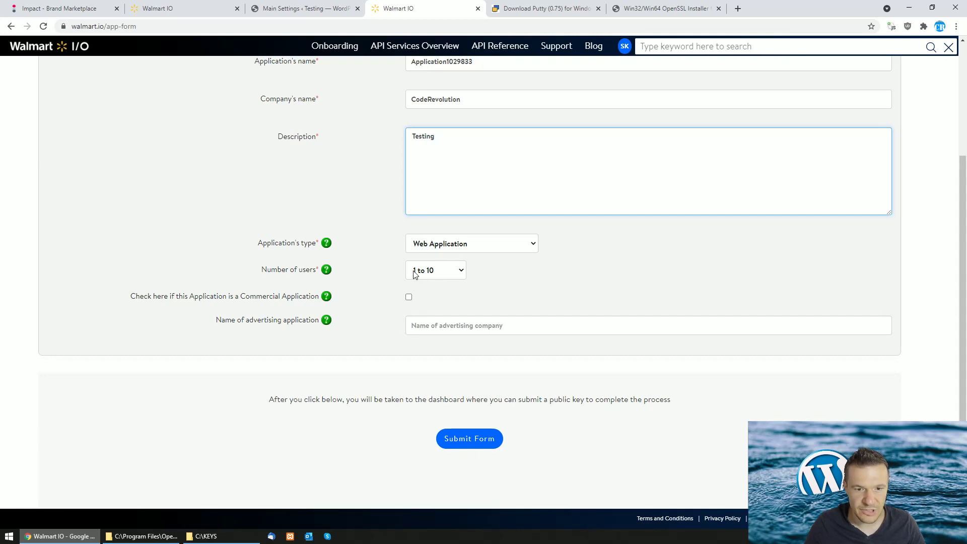
pyautogui.click(463, 439)
pyautogui.scroll(3, 406, 312)
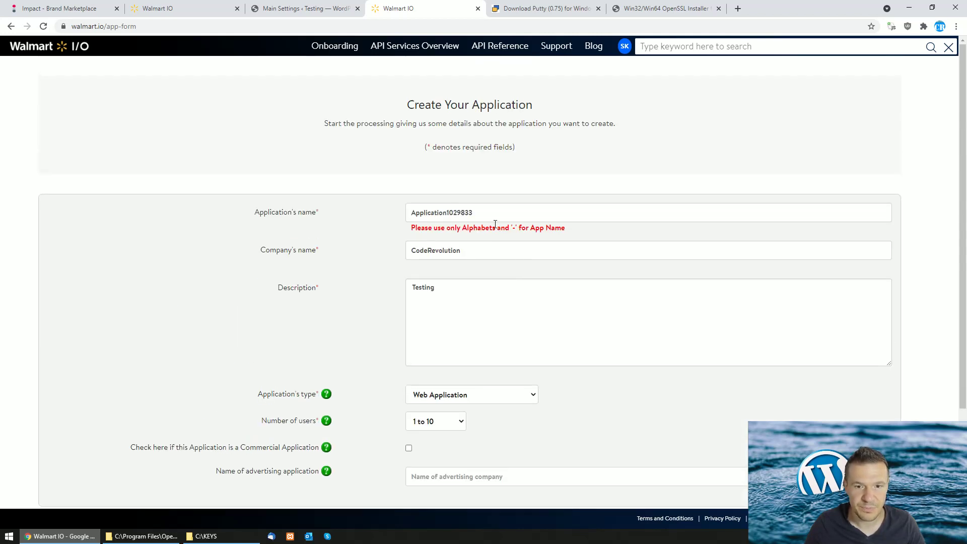
pyautogui.moveTo(446, 212); pyautogui.dragTo(472, 212)
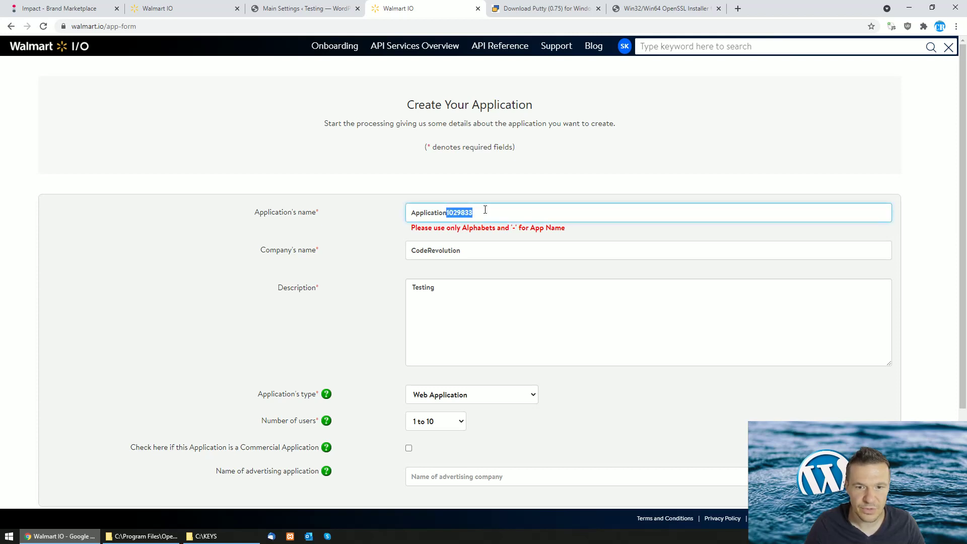
pyautogui.write('tes')
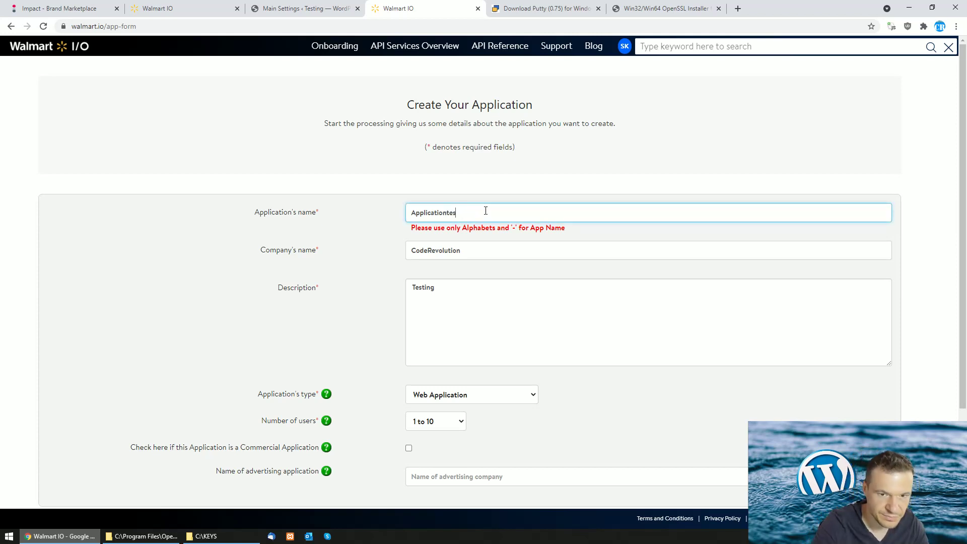
pyautogui.write('tingapp')
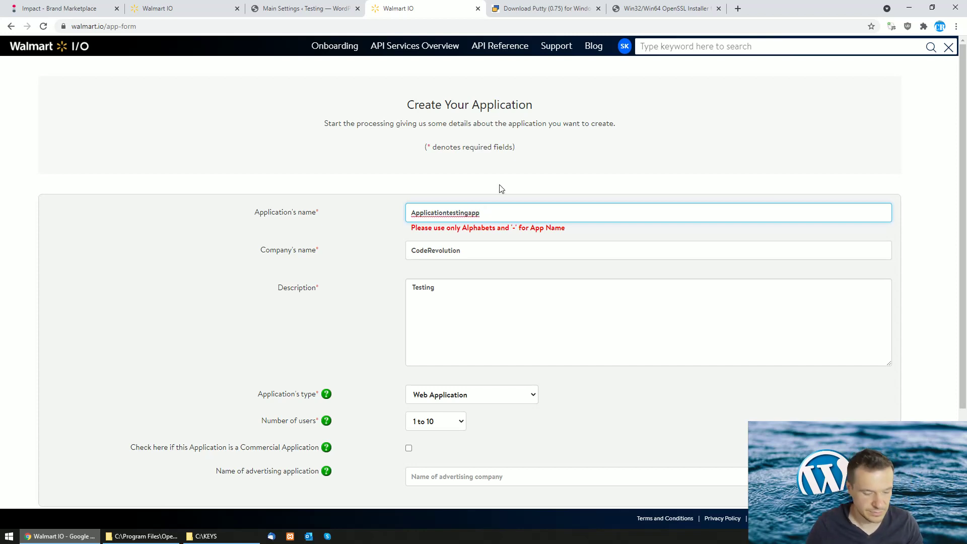
pyautogui.write('new')
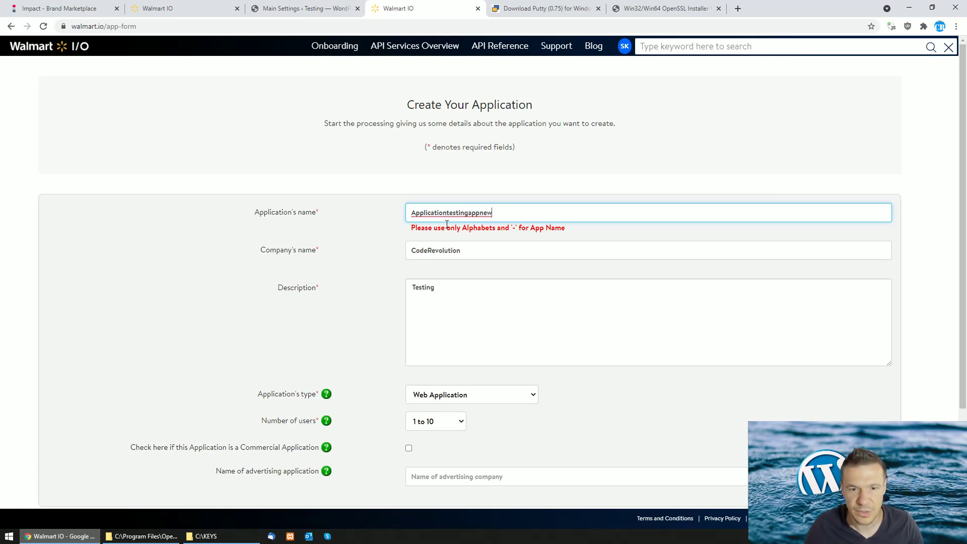
pyautogui.scroll(-3, 444, 238)
pyautogui.click(463, 437)
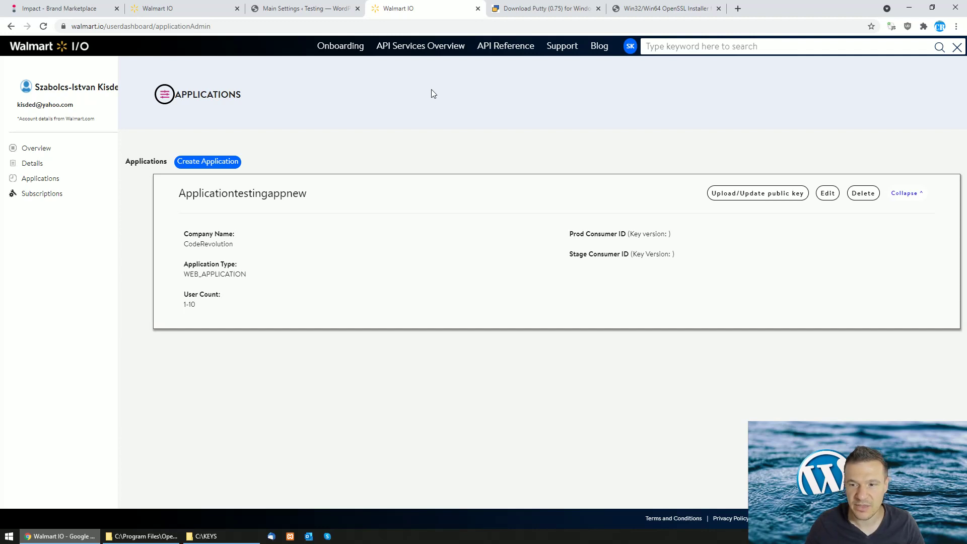
# Switch to the puttygen.com PuTTY download page
pyautogui.click(558, 6)
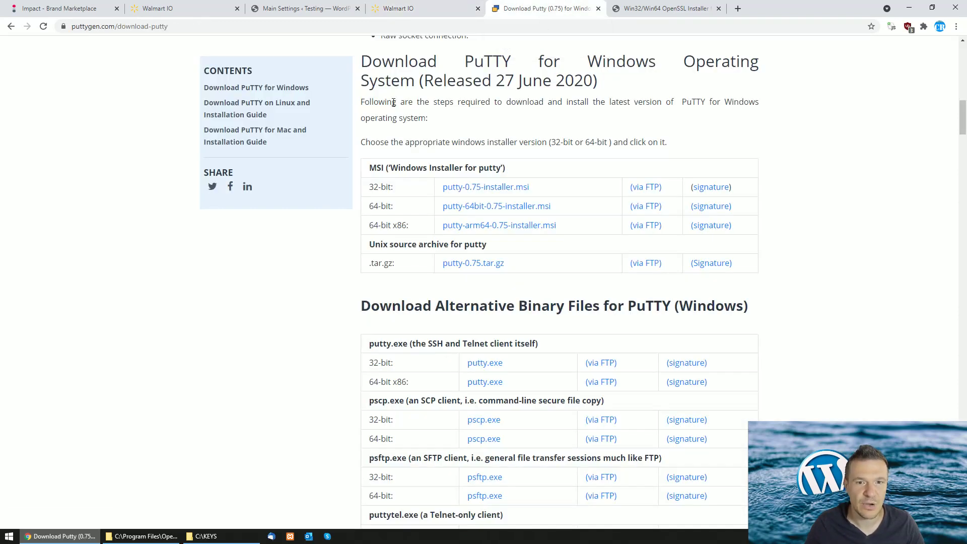
# Move between the PuTTY page and the Win32/Win64 OpenSSL download page
pyautogui.moveTo(464, 60); pyautogui.dragTo(510, 61)
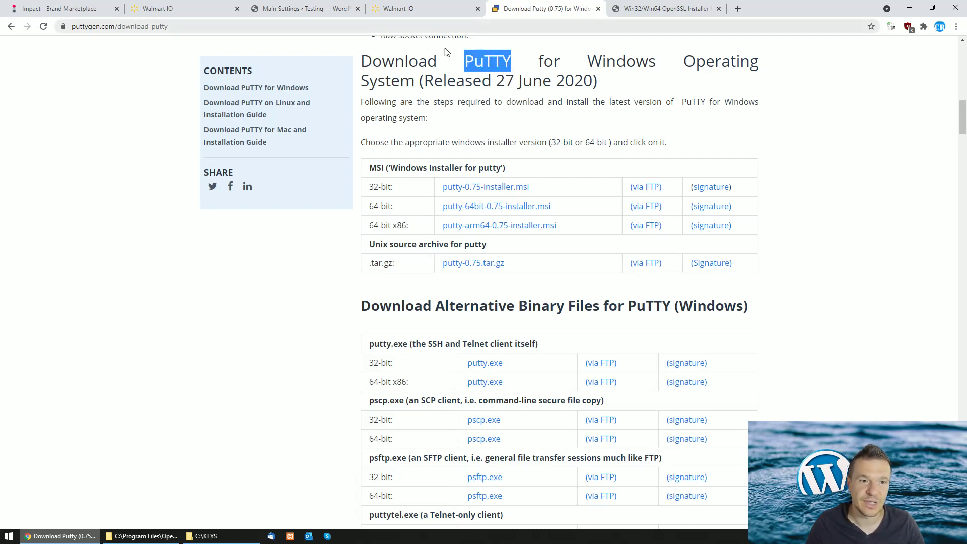
pyautogui.click(638, 14)
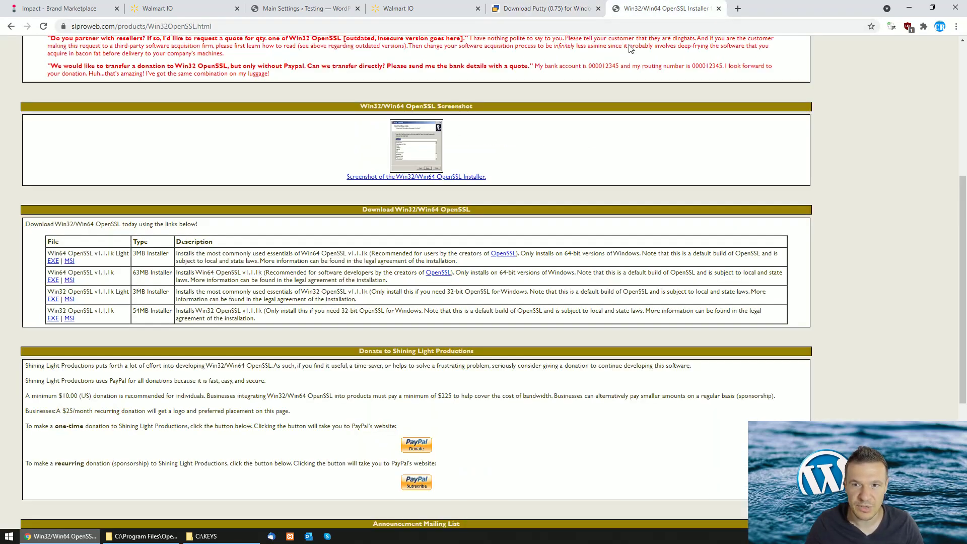
pyautogui.scroll(5, 233, 156)
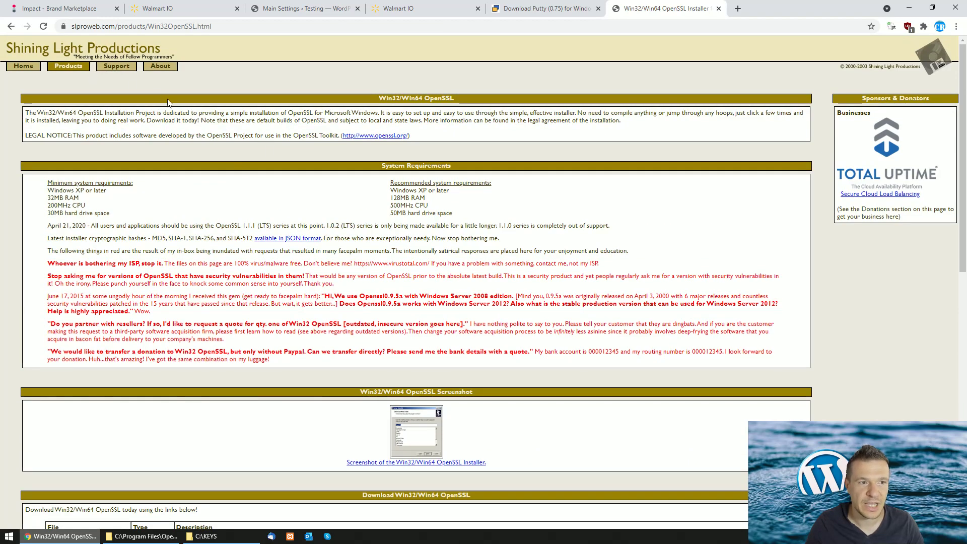
pyautogui.scroll(-2, 314, 277)
pyautogui.scroll(-2, 314, 280)
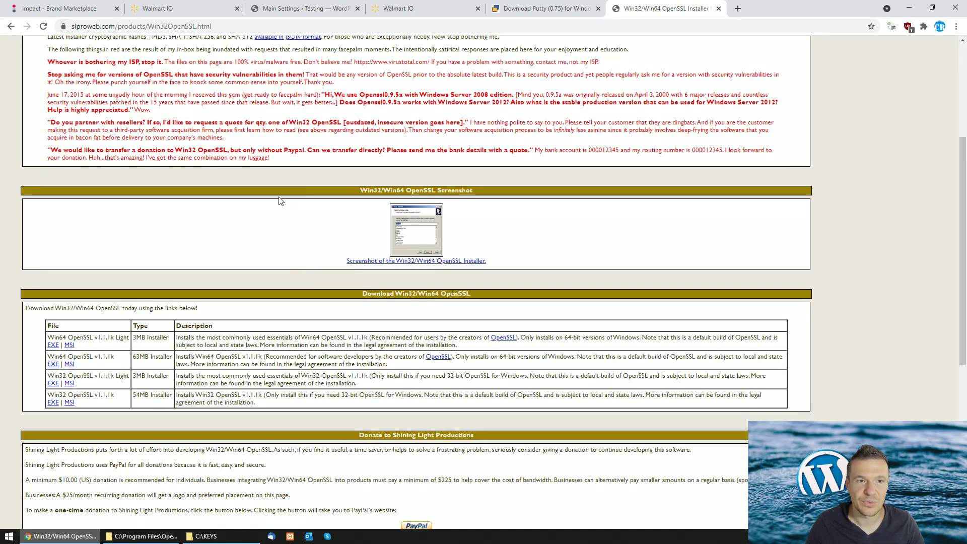
pyautogui.scroll(3, 282, 202)
pyautogui.scroll(-1, 290, 214)
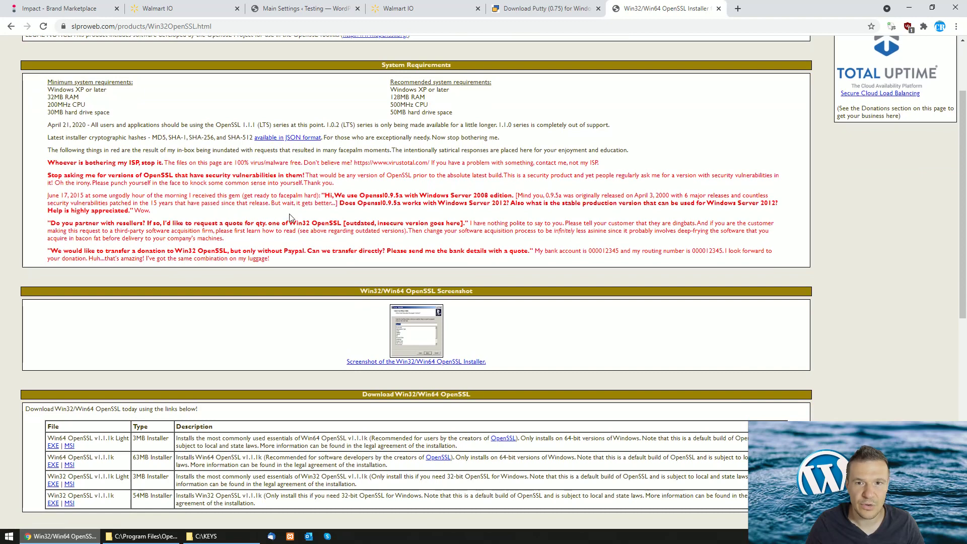
pyautogui.click(551, 7)
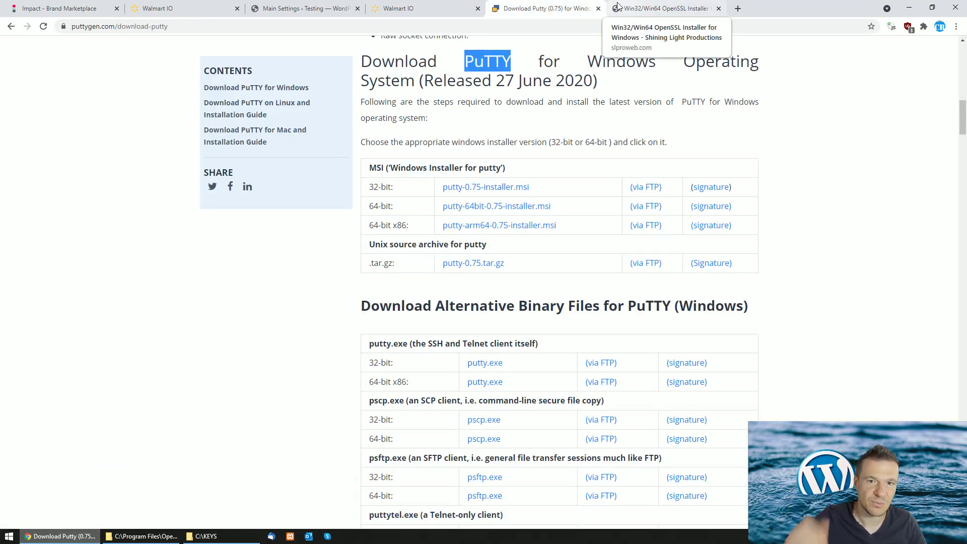
pyautogui.hotkey('ctrl', 'Tab')
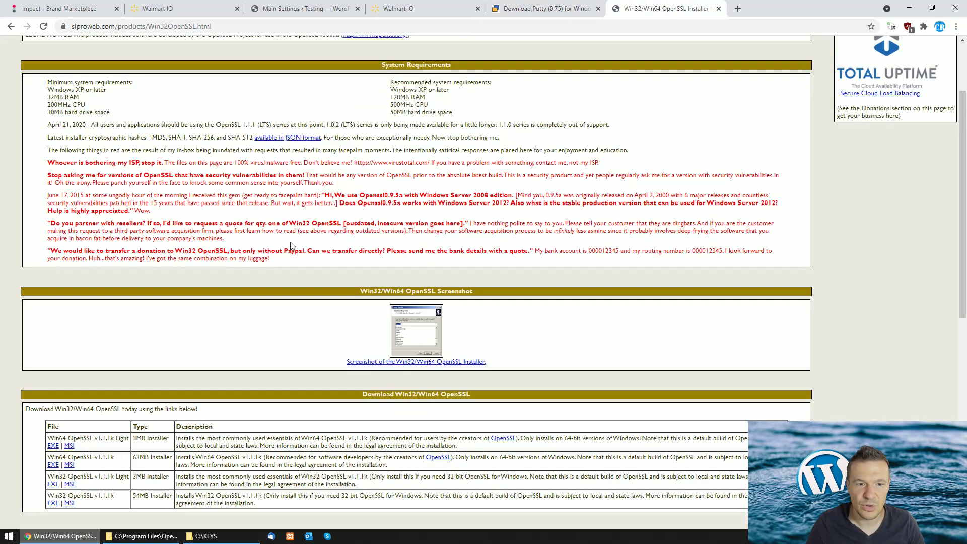
# Compare the Win64 and Win32 Light rows and download the Win64 OpenSSL Light 1.1.1k MSI
pyautogui.scroll(-4, 269, 331)
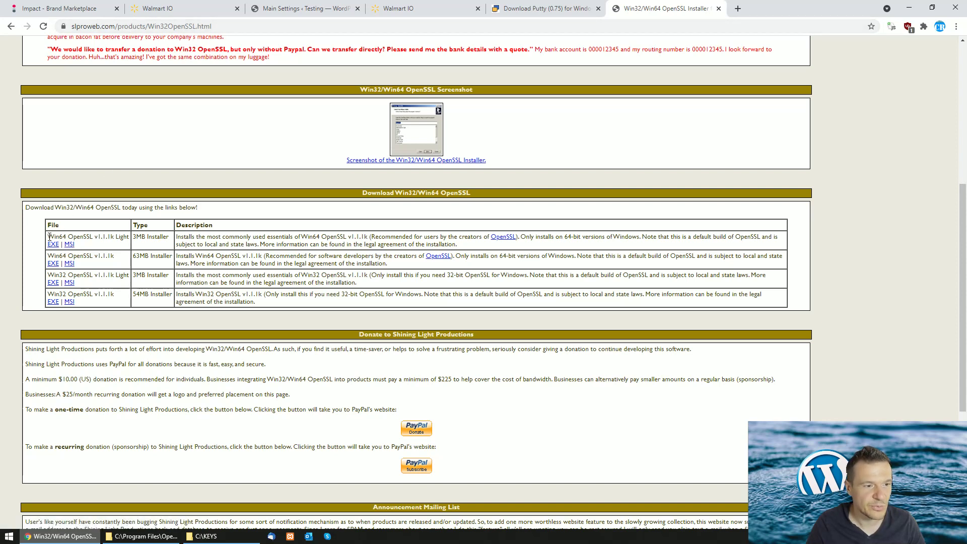
pyautogui.moveTo(47, 236); pyautogui.dragTo(67, 237)
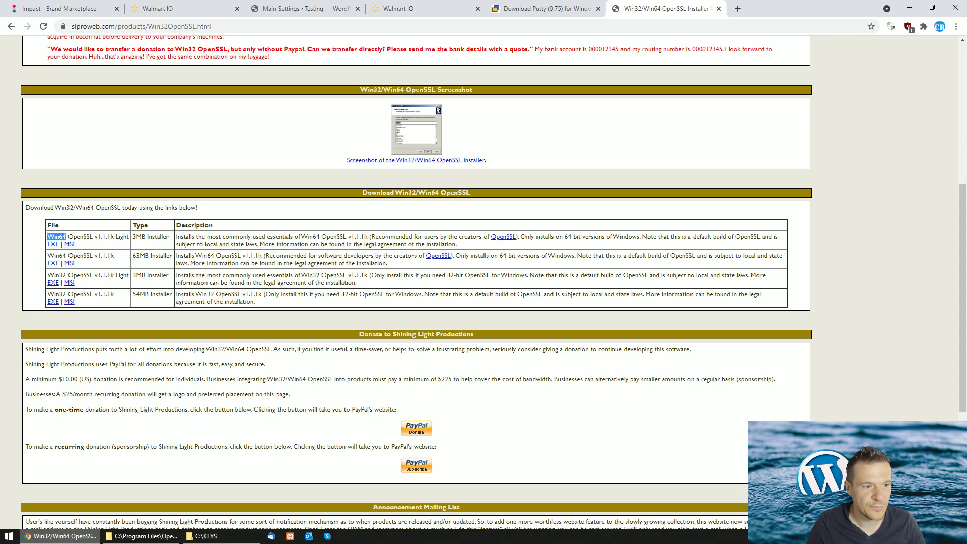
pyautogui.click(53, 237)
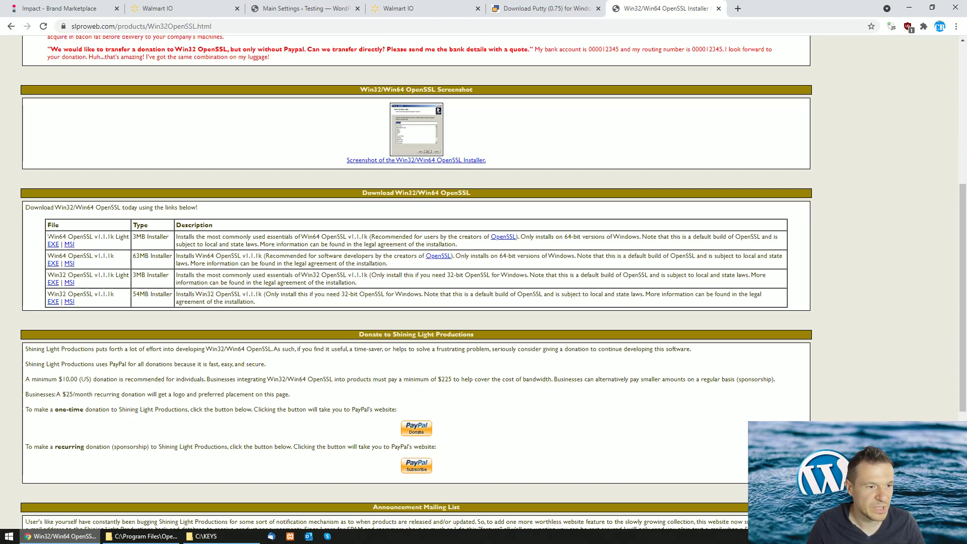
pyautogui.doubleClick(54, 237)
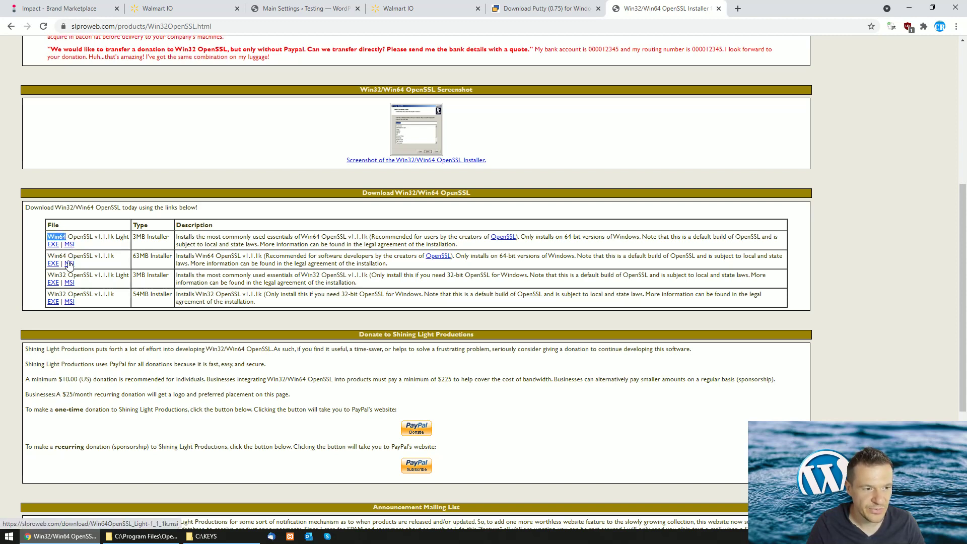
pyautogui.moveTo(48, 275); pyautogui.dragTo(67, 275)
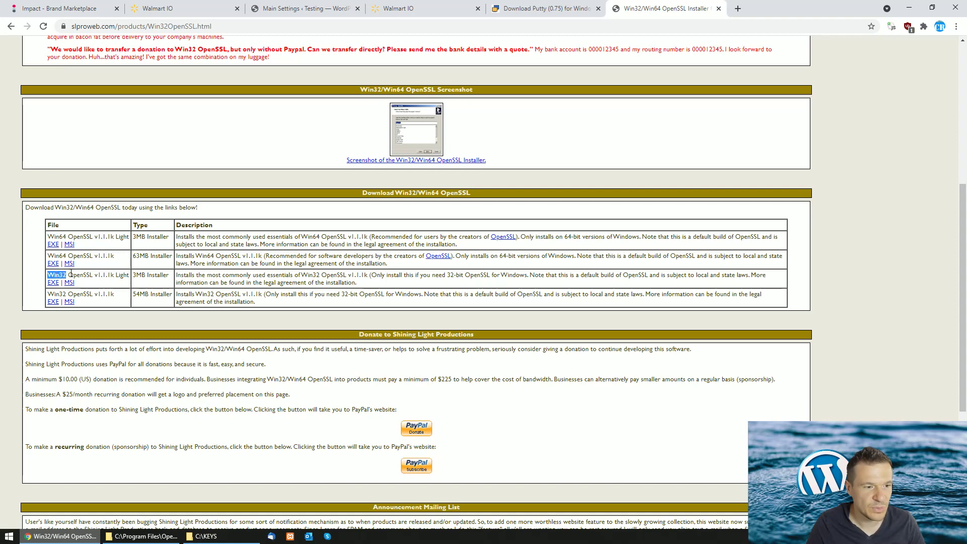
pyautogui.click(70, 244)
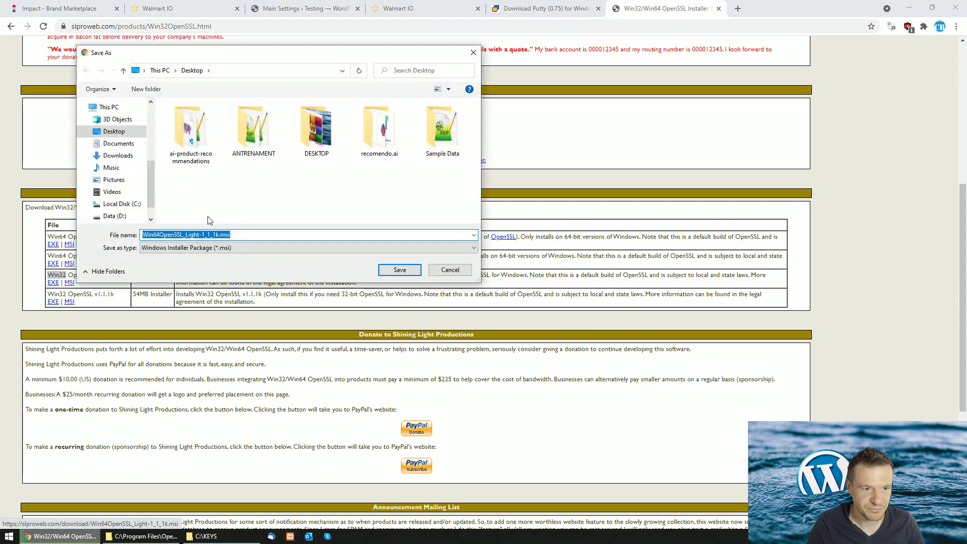
# Save the installer to the Desktop and install OpenSSL with defaults, donation unticked
pyautogui.click(400, 271)
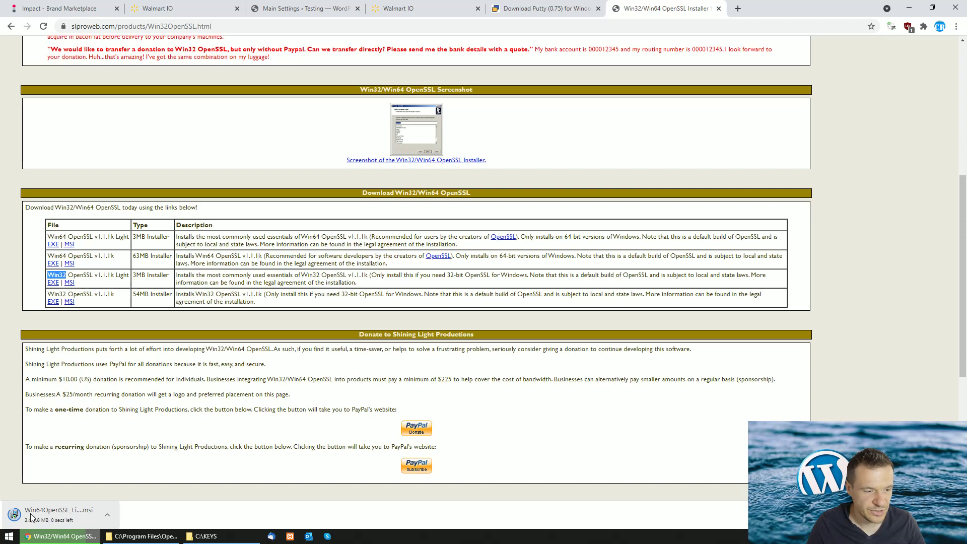
pyautogui.click(47, 515)
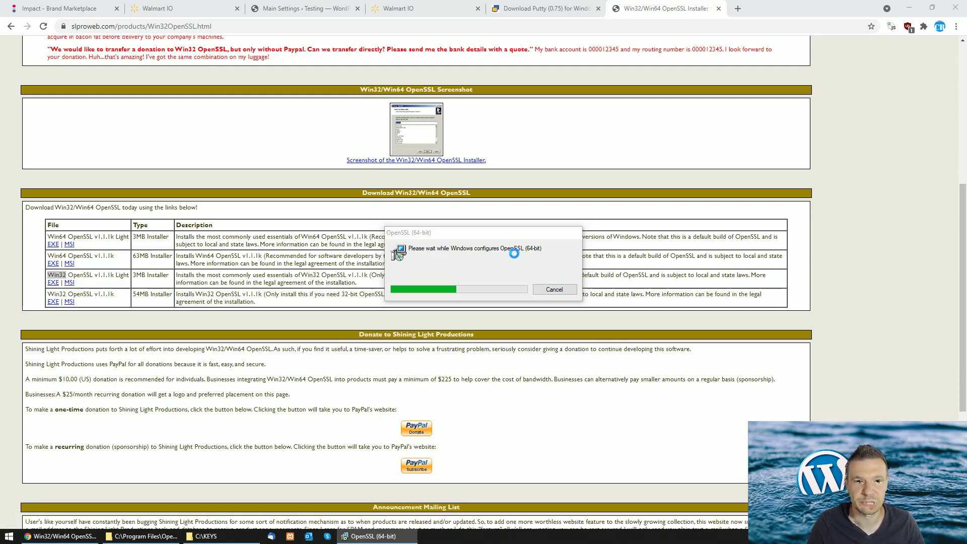
pyautogui.click(433, 320)
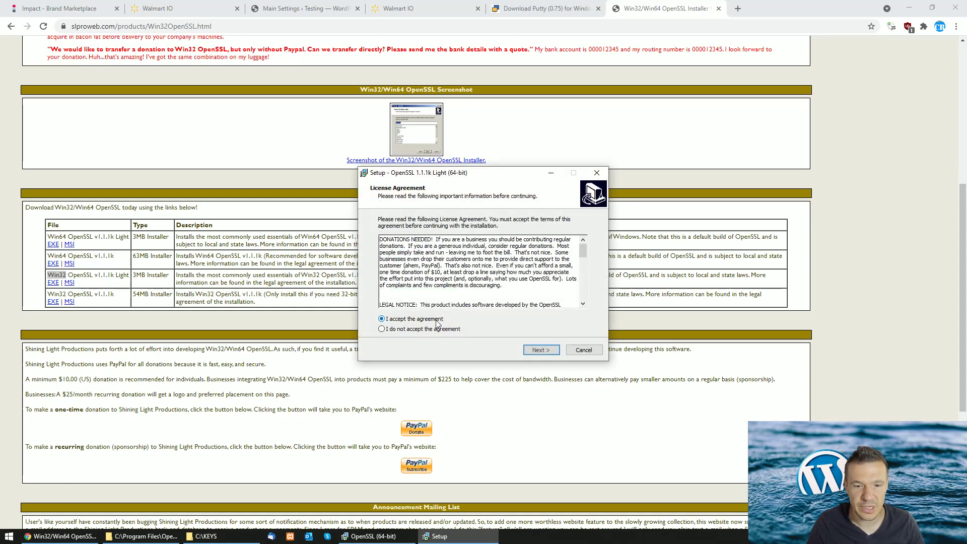
pyautogui.click(539, 351)
pyautogui.click(538, 351)
pyautogui.click(538, 350)
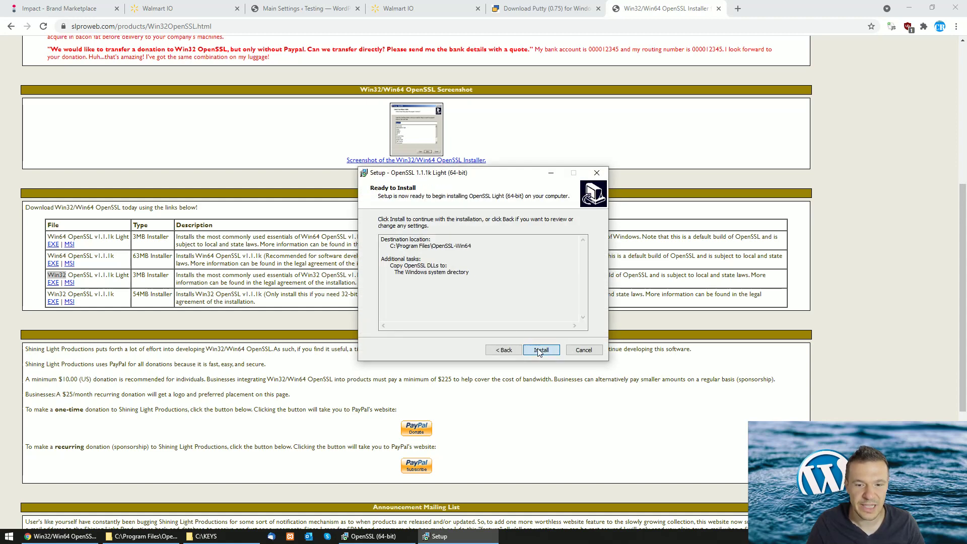
pyautogui.click(537, 351)
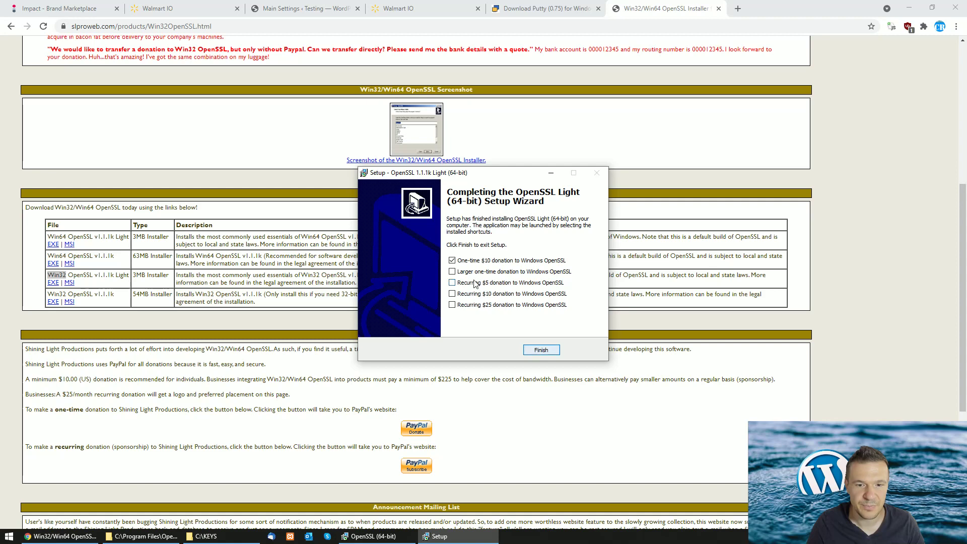
pyautogui.click(451, 261)
pyautogui.click(537, 351)
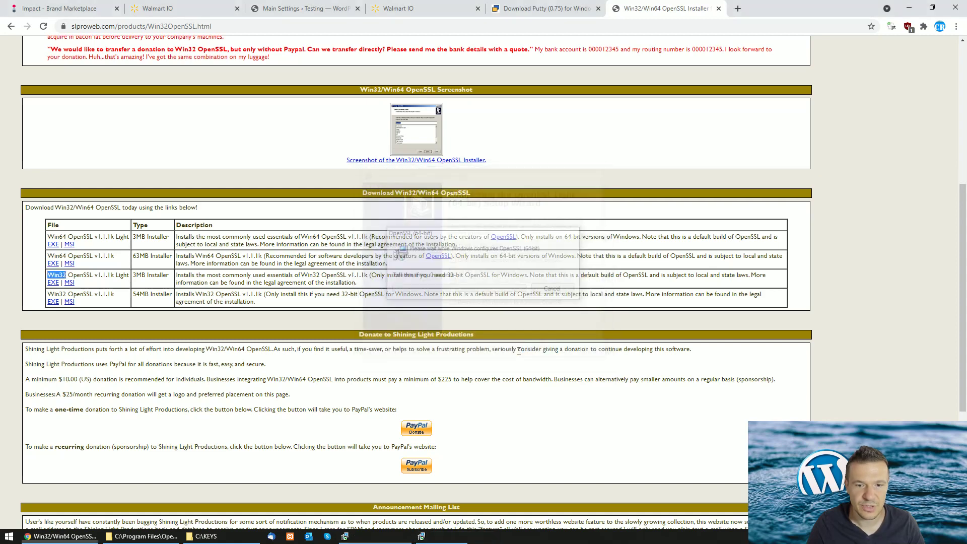
# Copy the path C:\Program Files\OpenSSL-Win64\bin from the Explorer address bar
pyautogui.click(143, 535)
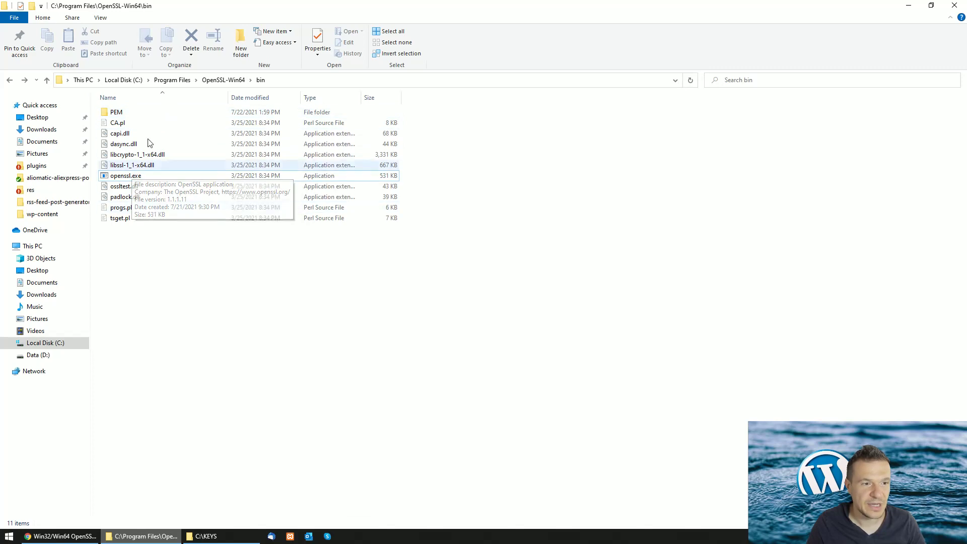
pyautogui.click(134, 178)
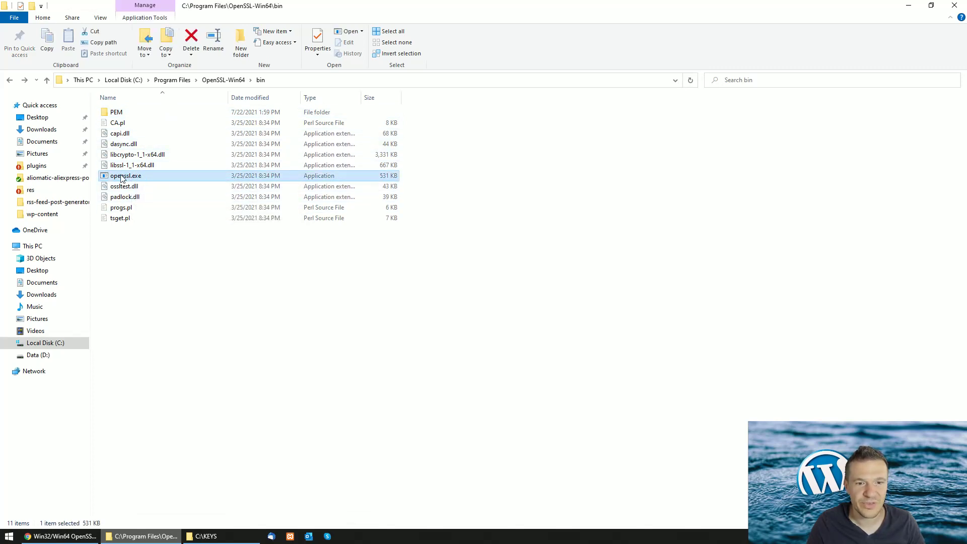
pyautogui.click(276, 80)
pyautogui.rightClick(154, 81)
pyautogui.click(177, 112)
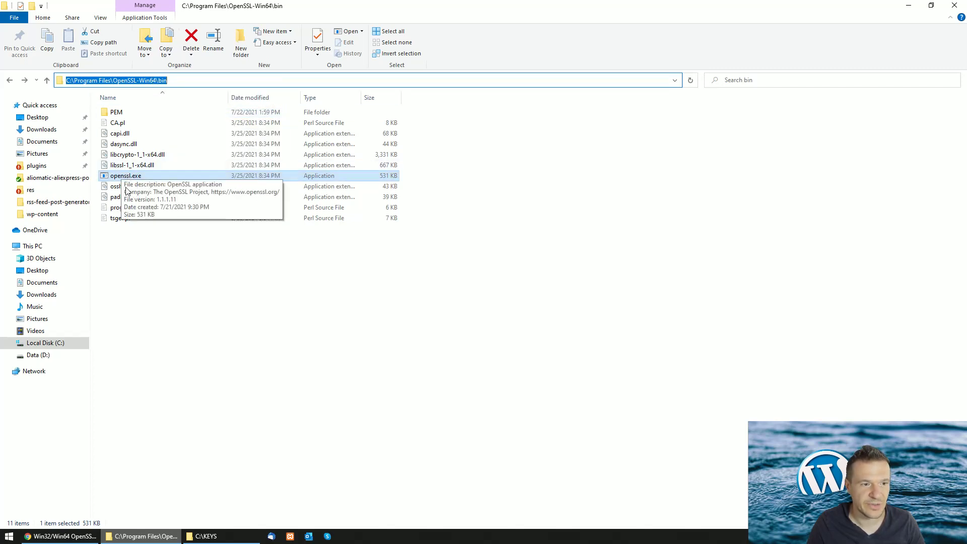
pyautogui.click(168, 385)
# Launch Command Prompt as administrator
pyautogui.click(9, 536)
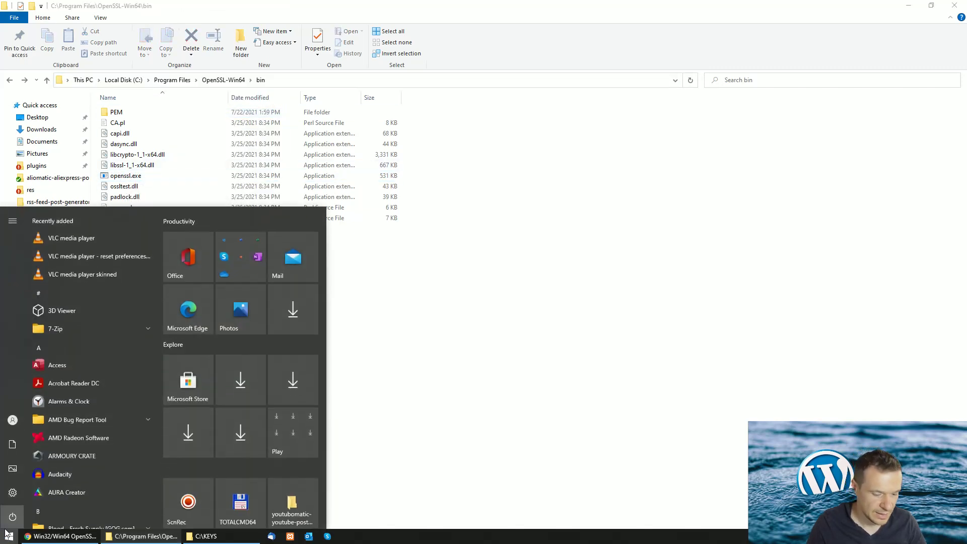
pyautogui.write('cmd')
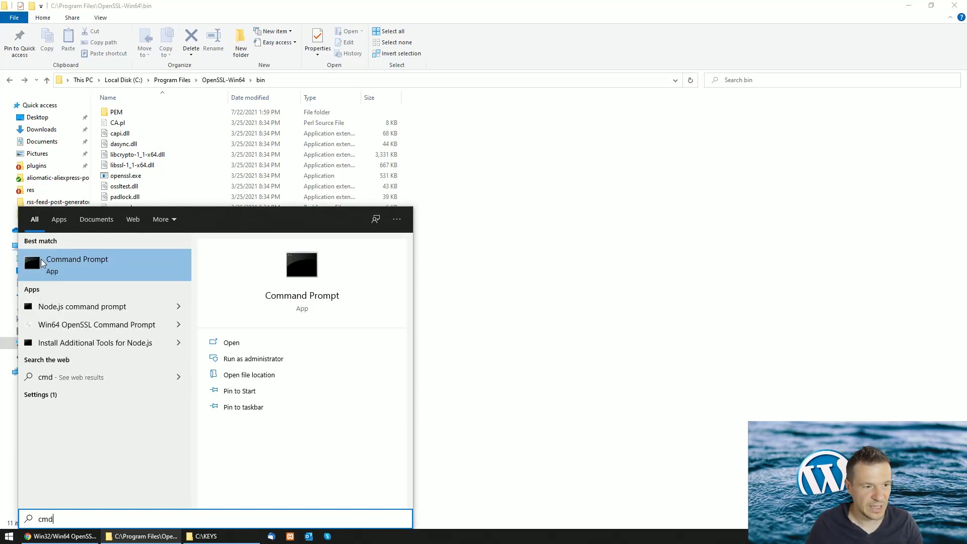
pyautogui.rightClick(59, 267)
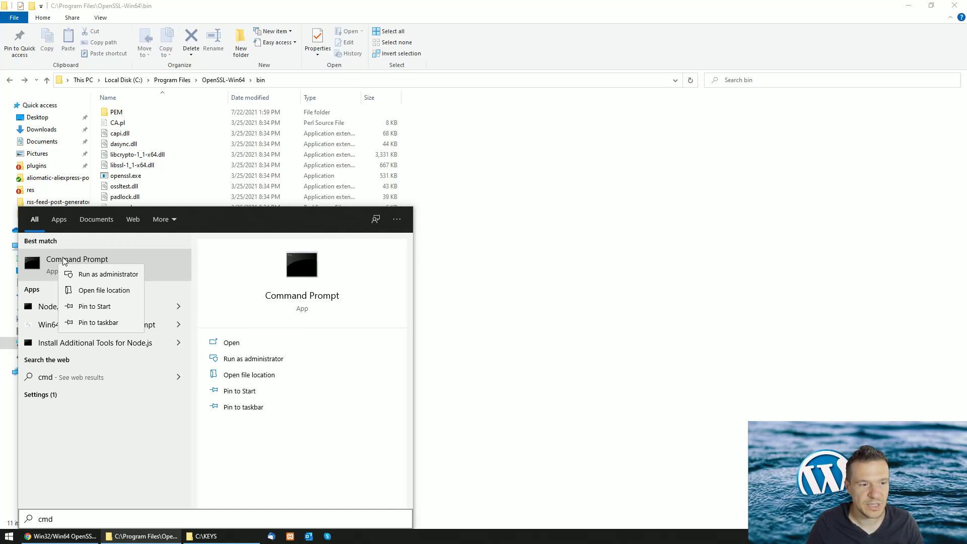
pyautogui.click(96, 274)
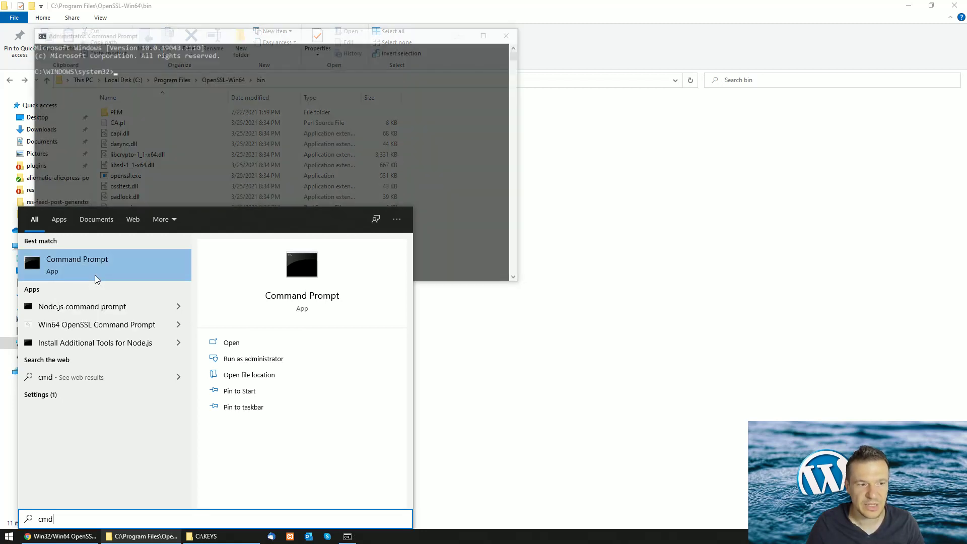
pyautogui.moveTo(204, 38); pyautogui.dragTo(353, 150)
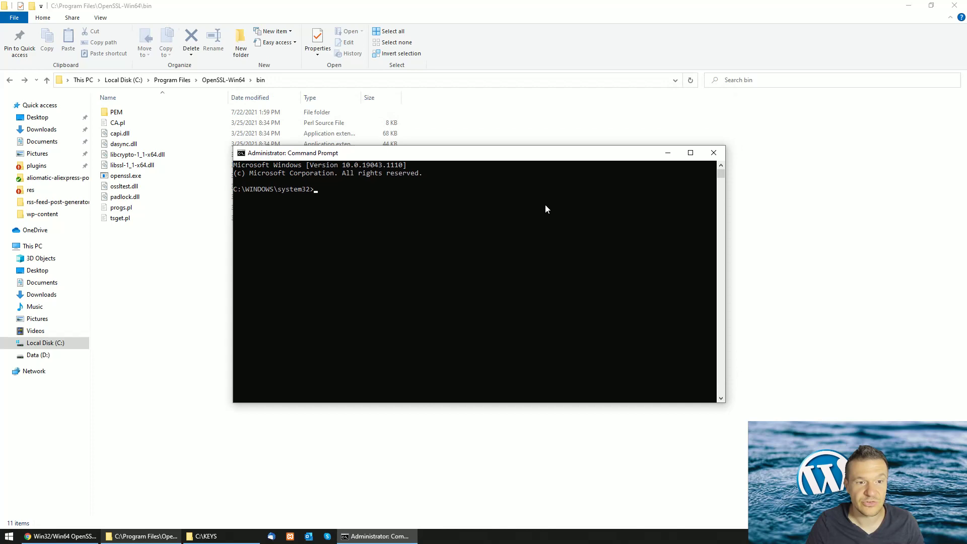
pyautogui.click(355, 271)
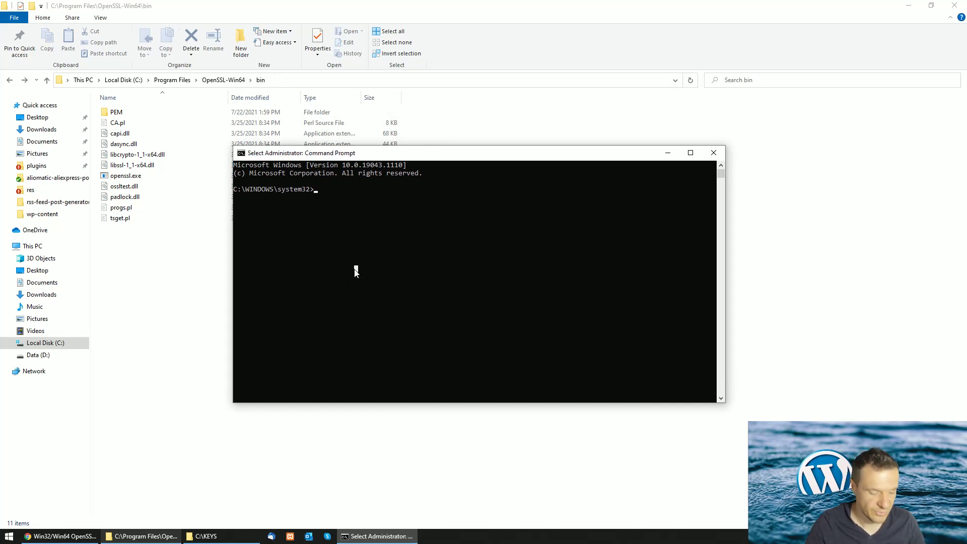
pyautogui.press('Escape')
# Change into the OpenSSL bin folder, run openssl, then exit it
pyautogui.write('cd')
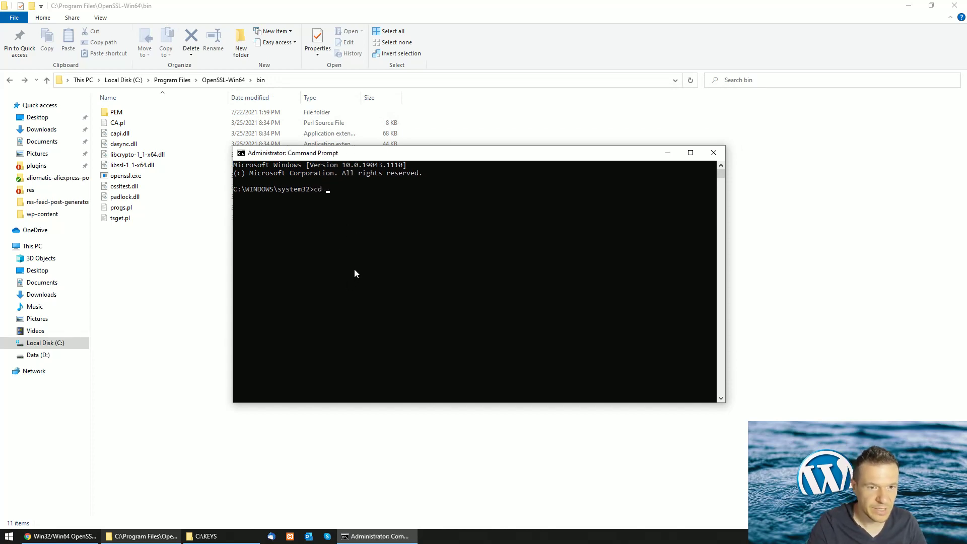
pyautogui.hotkey('ctrl', 'v')
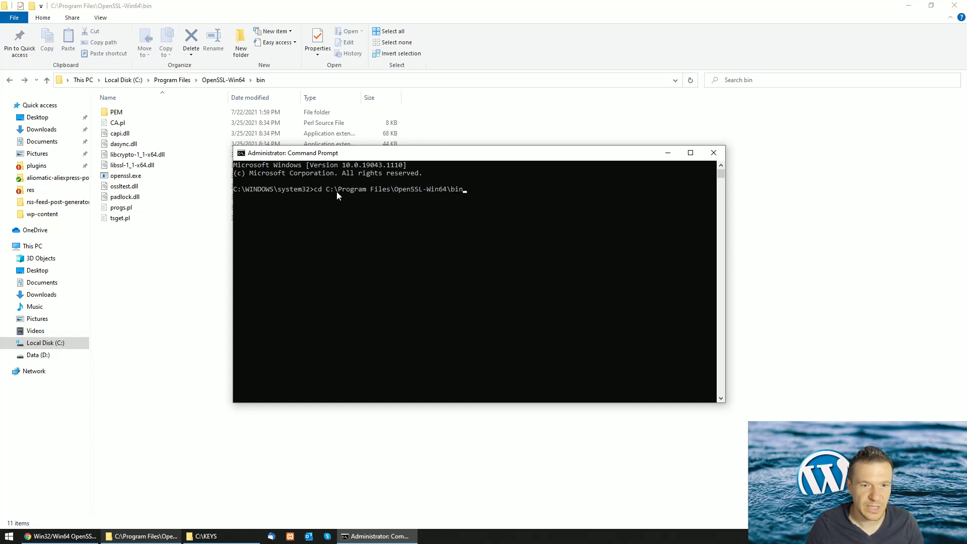
pyautogui.press('Return')
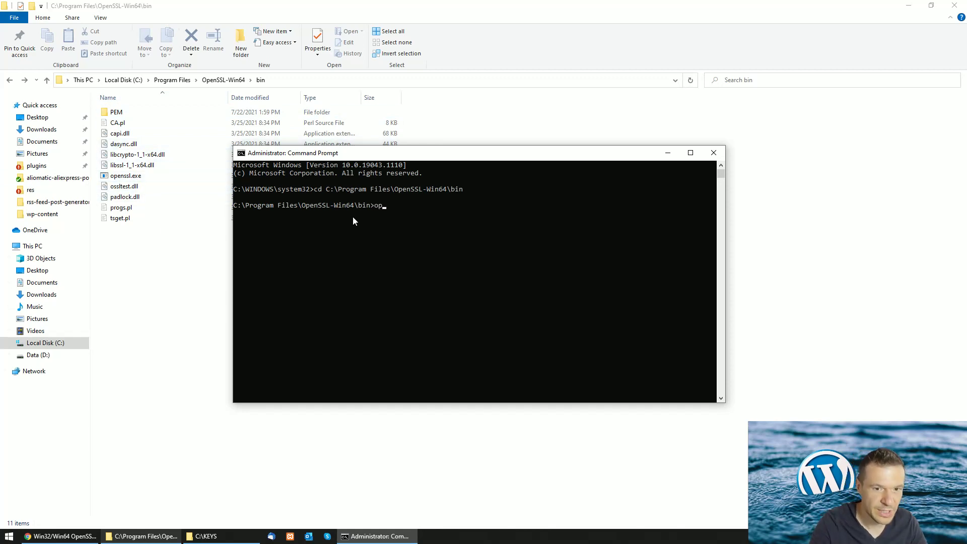
pyautogui.write('enssl')
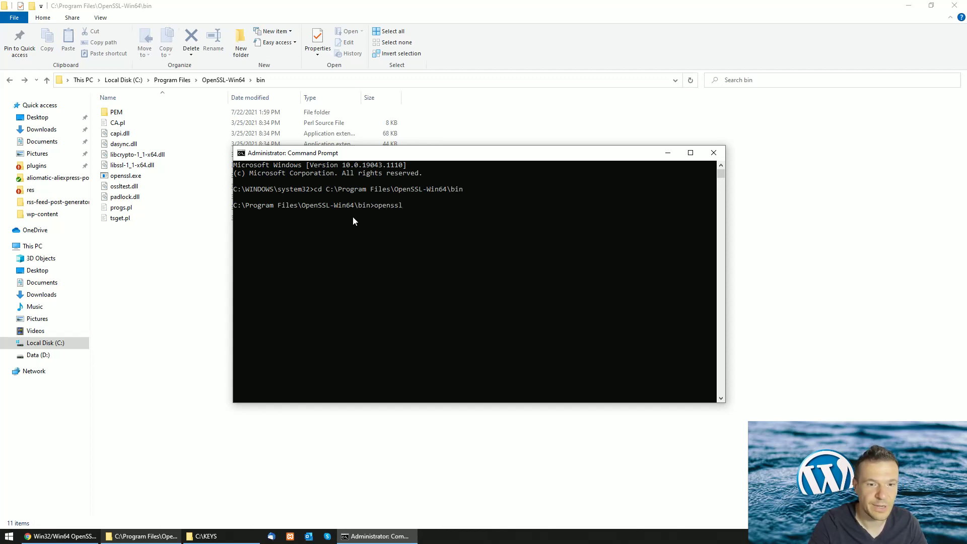
pyautogui.press('Return')
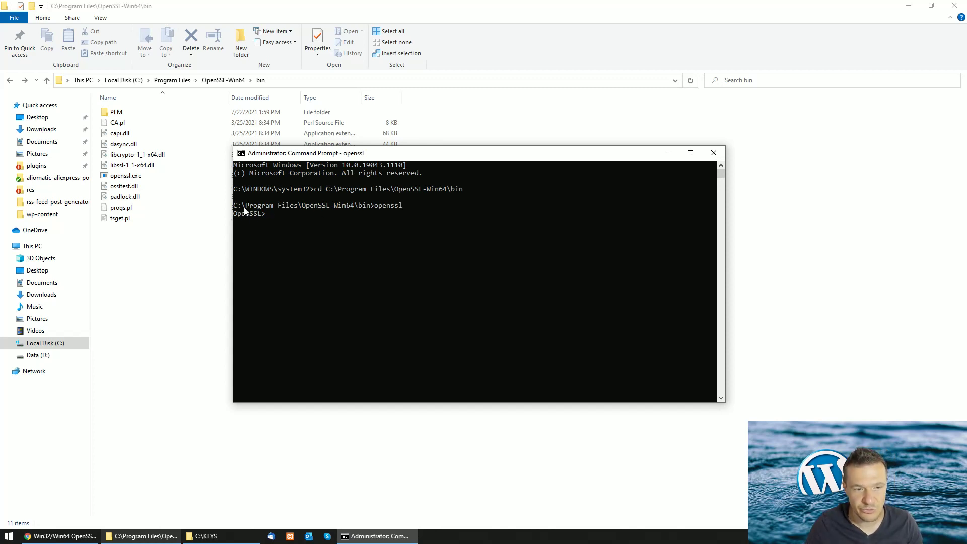
pyautogui.write('ex')
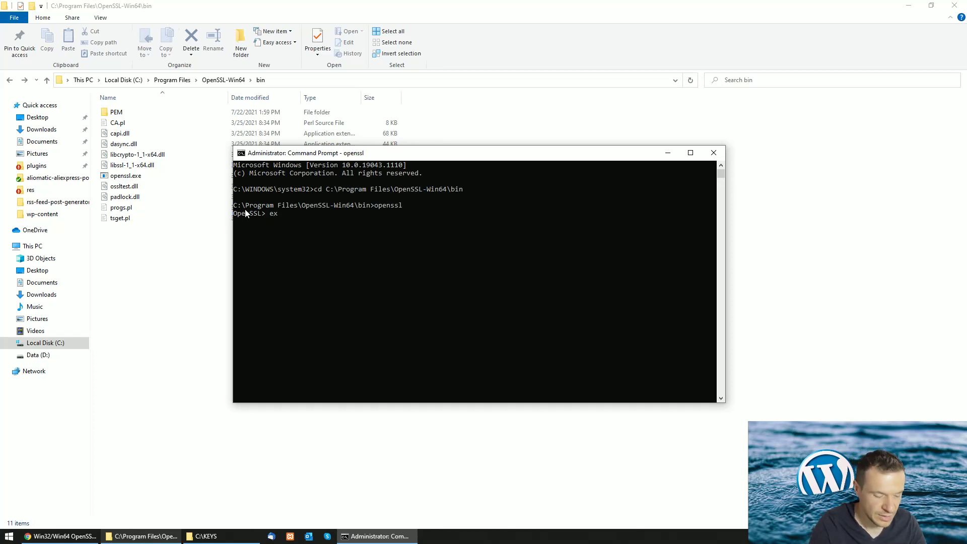
pyautogui.write('it')
pyautogui.press('Return')
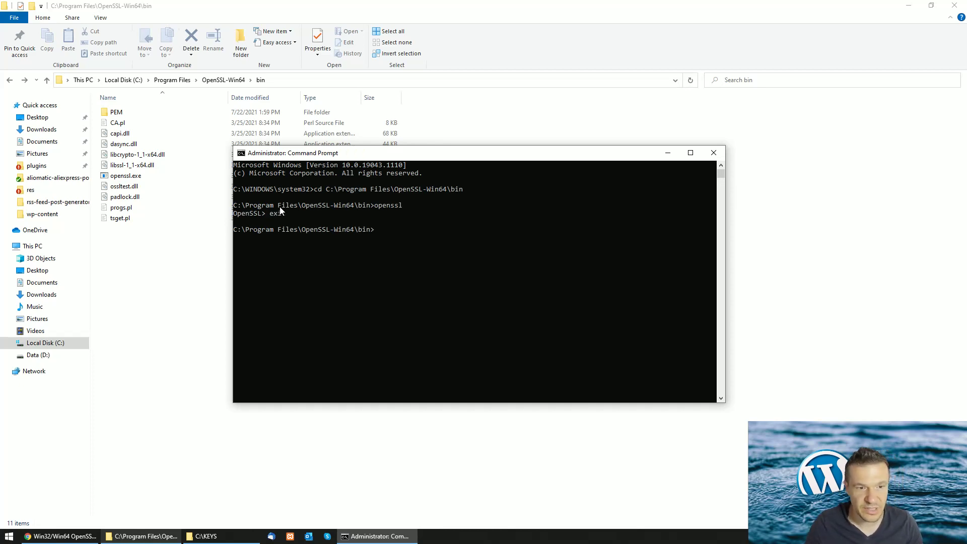
pyautogui.click(83, 535)
# Copy the Windows command 'openssl genrsa -des3 -out my_rsa_key_pair 2048' from the tutorial
pyautogui.click(80, 7)
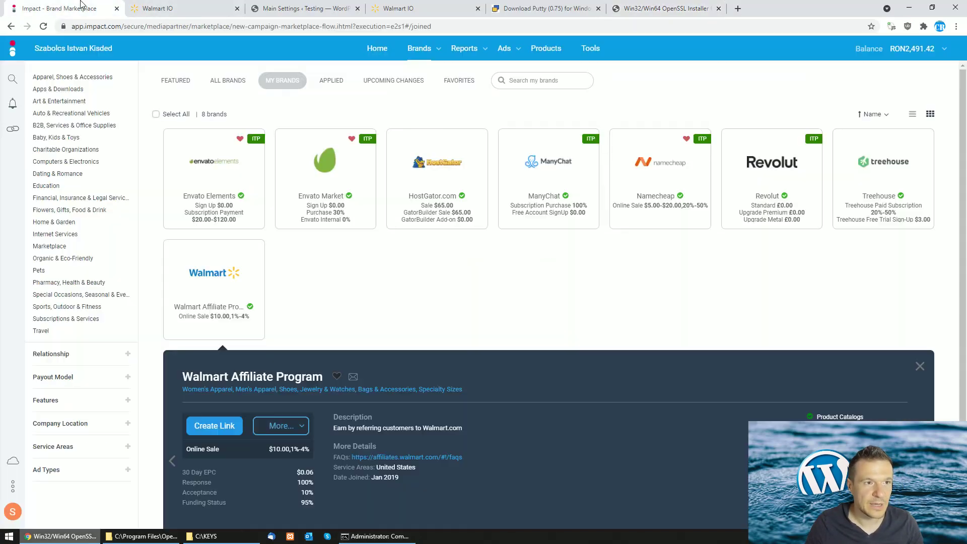
pyautogui.click(161, 7)
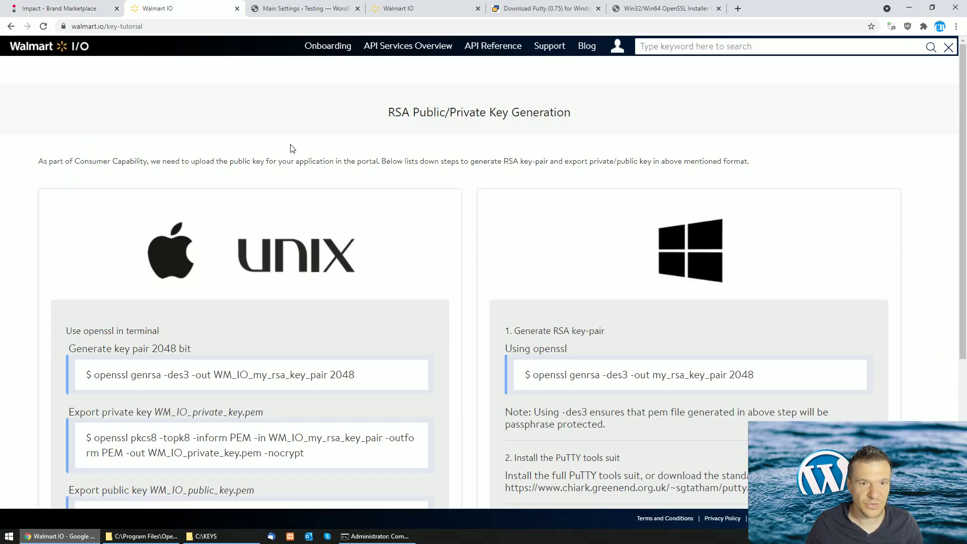
pyautogui.click(156, 28)
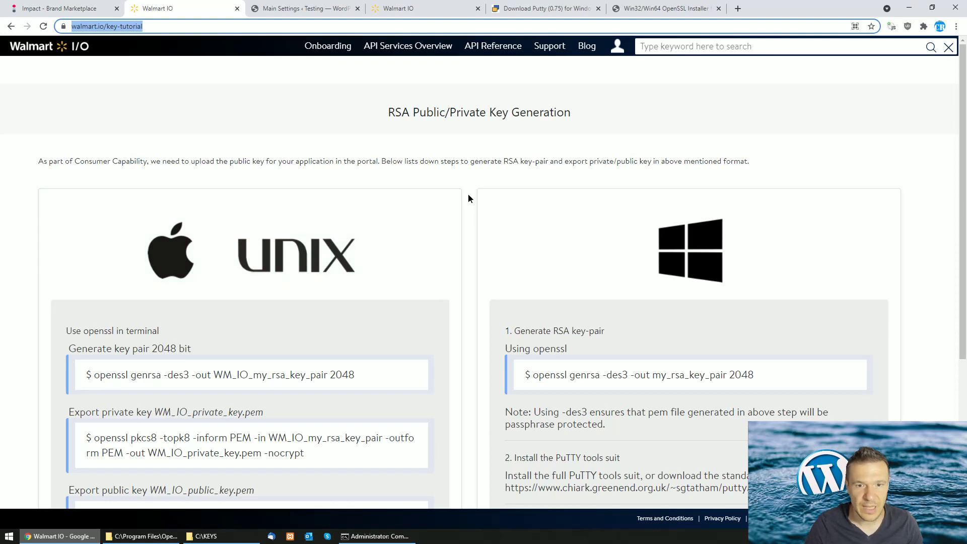
pyautogui.click(468, 195)
pyautogui.scroll(-2, 467, 195)
pyautogui.scroll(2, 466, 191)
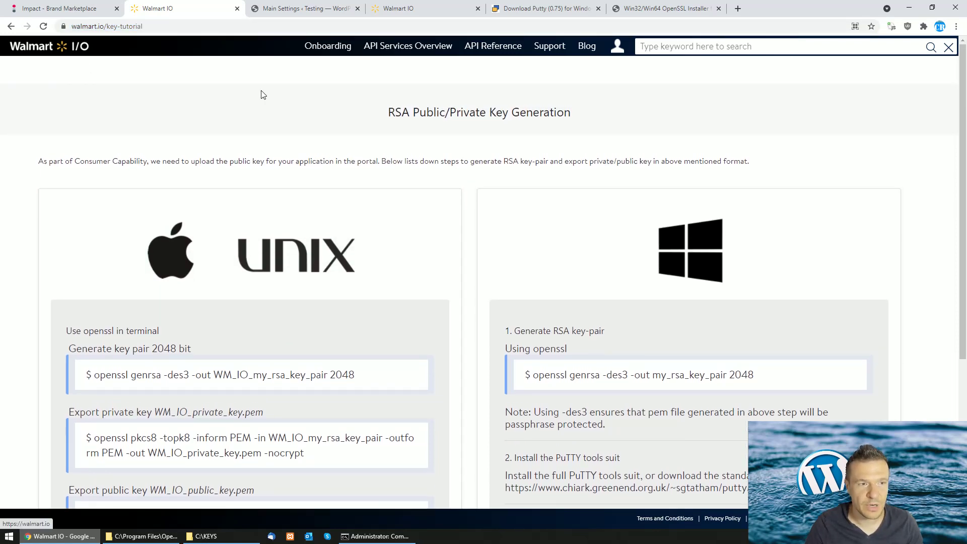
pyautogui.scroll(-2, 395, 153)
pyautogui.scroll(3, 423, 127)
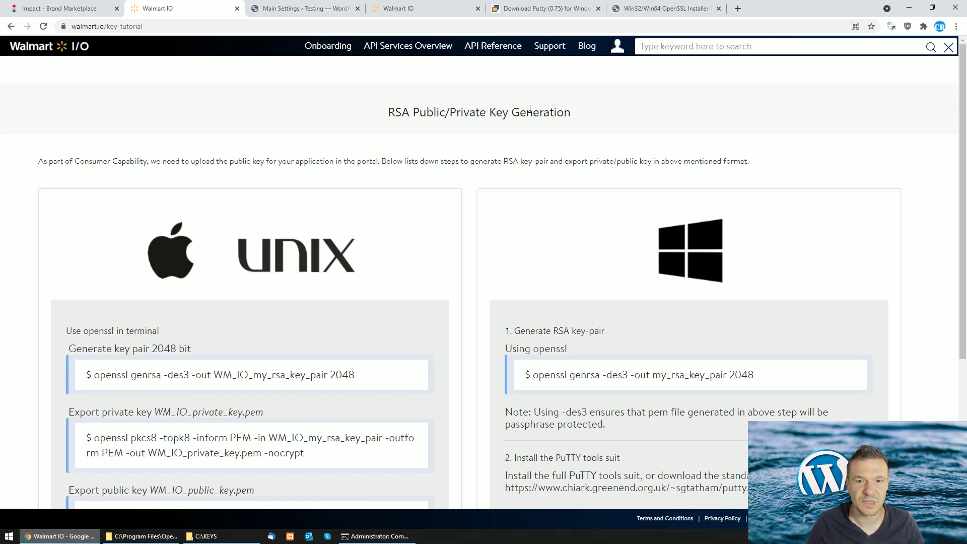
pyautogui.scroll(-4, 503, 151)
pyautogui.moveTo(533, 173); pyautogui.dragTo(754, 173)
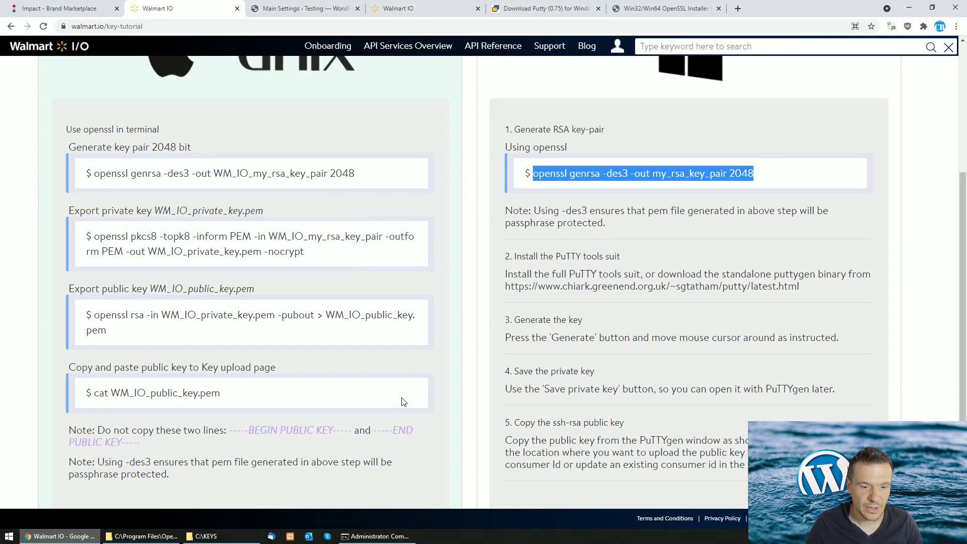
pyautogui.rightClick(580, 173)
pyautogui.click(592, 179)
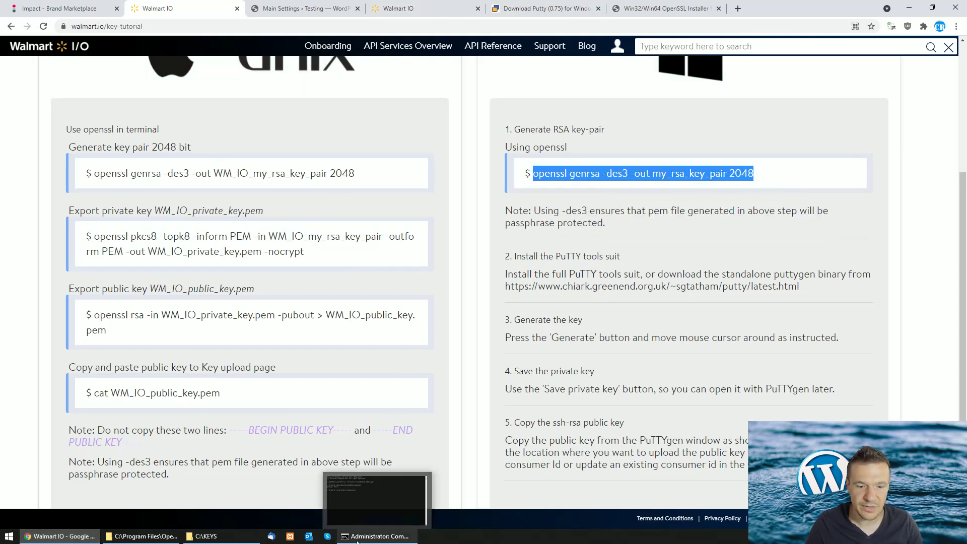
# Paste and run the genrsa command, entering and confirming the key passphrase
pyautogui.click(375, 535)
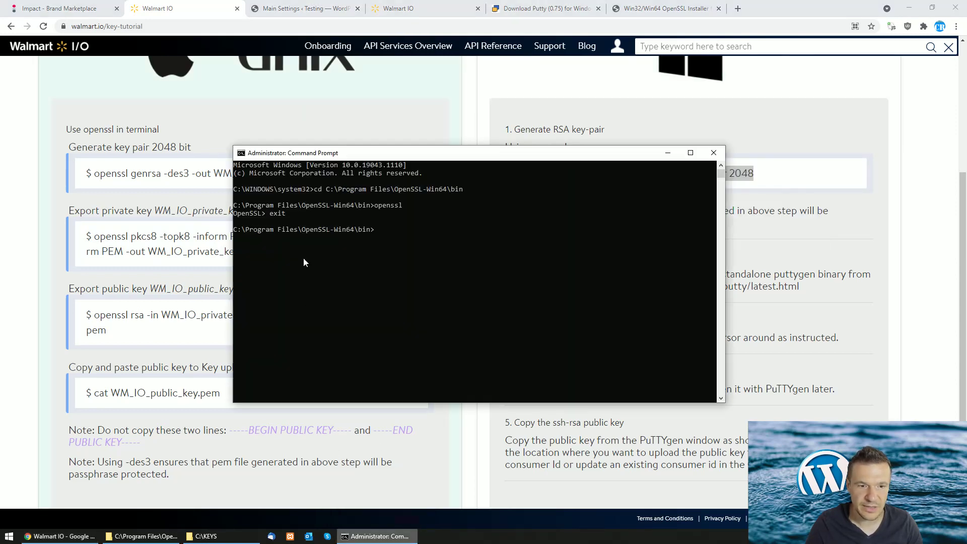
pyautogui.rightClick(373, 215)
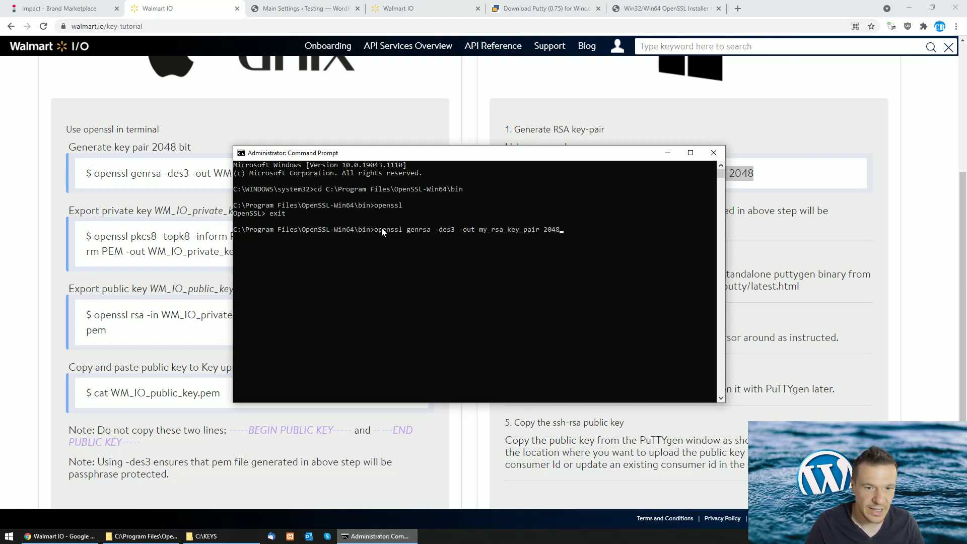
pyautogui.press('Return')
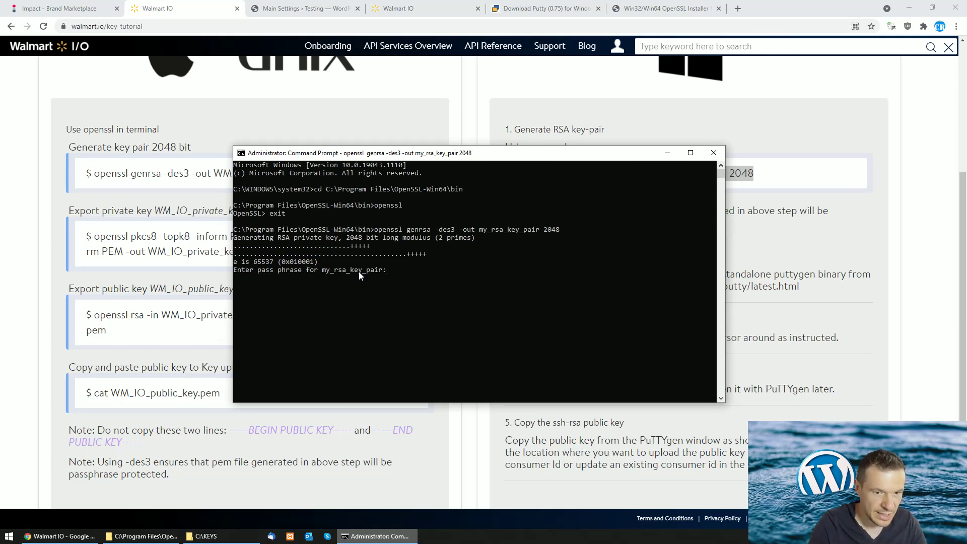
pyautogui.press('Return')
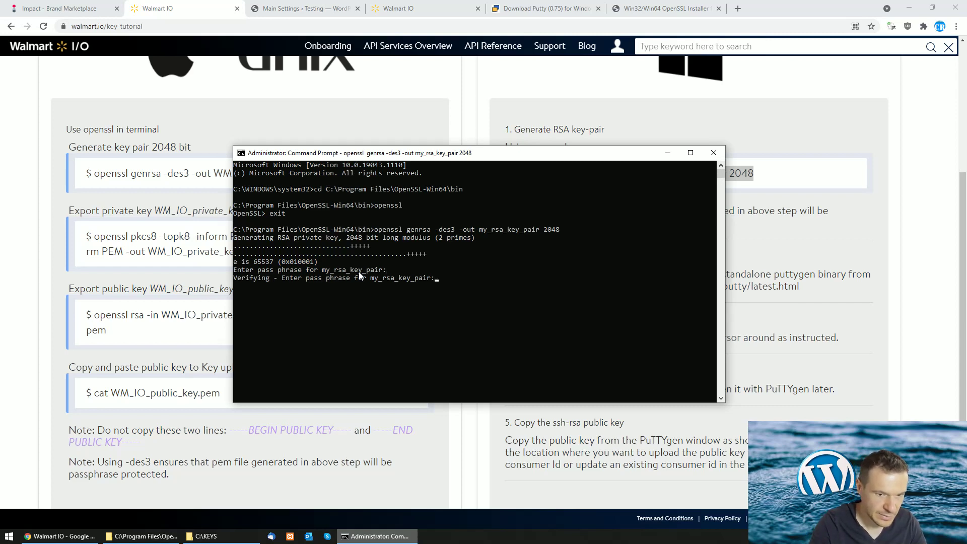
pyautogui.press('Return')
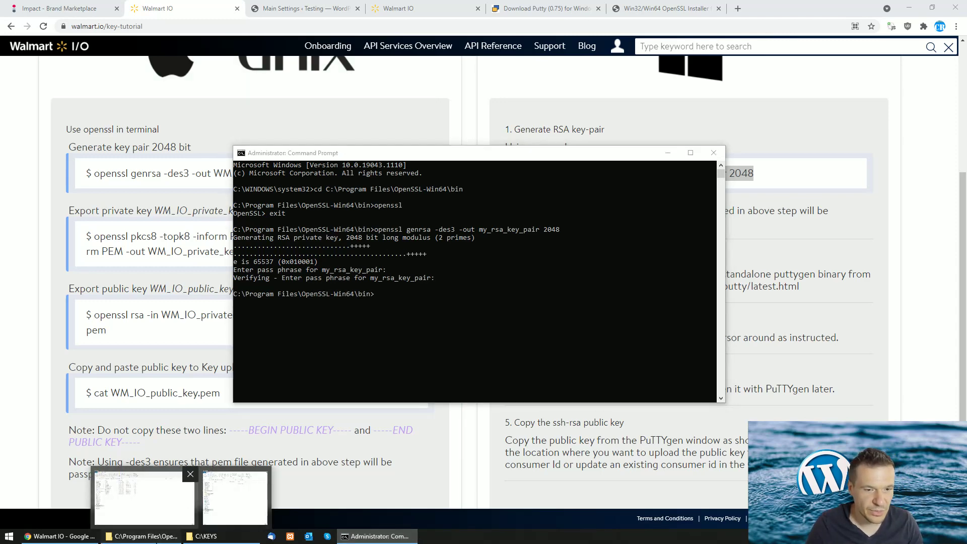
pyautogui.click(142, 496)
pyautogui.click(368, 536)
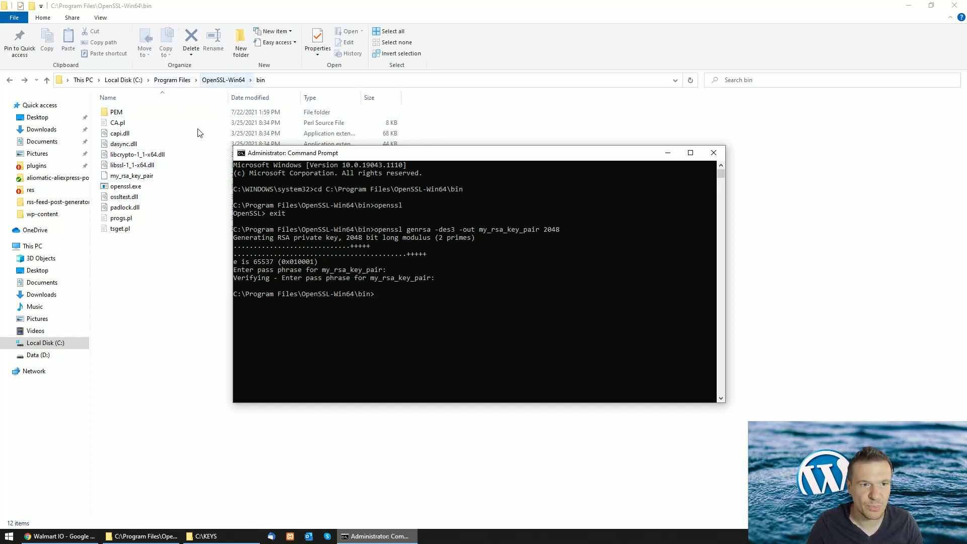
# Move my_rsa_key_pair from the bin folder into C:\KEYS, granting permission
pyautogui.click(125, 177)
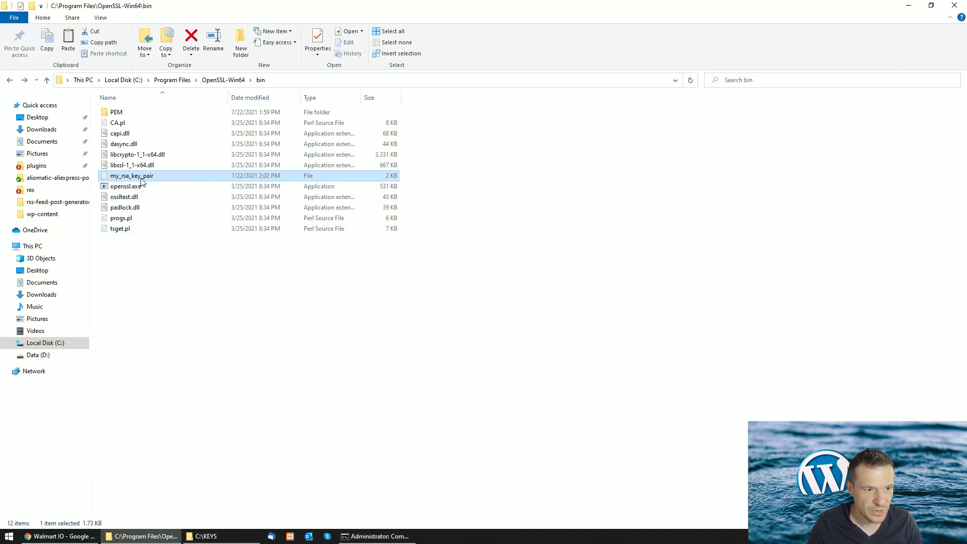
pyautogui.moveTo(131, 175); pyautogui.dragTo(434, 226)
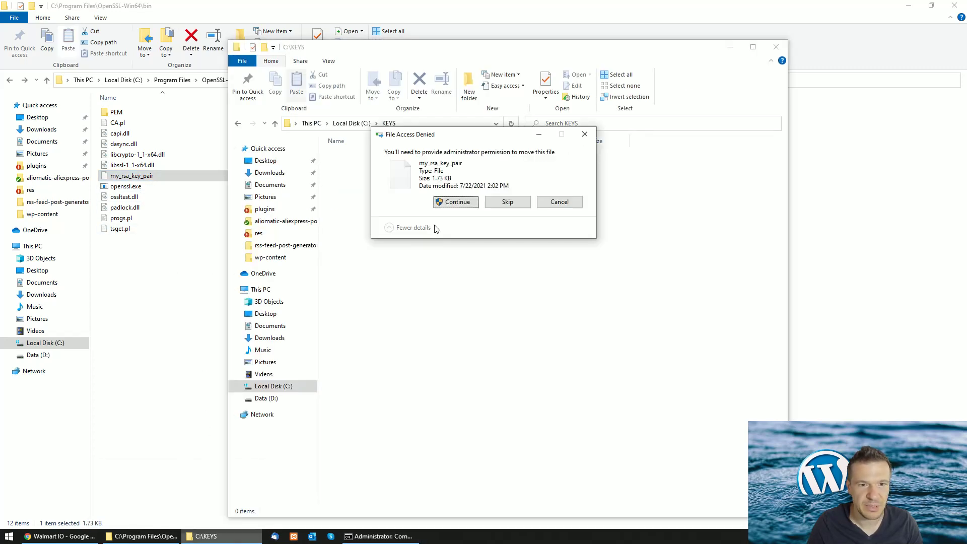
pyautogui.click(455, 202)
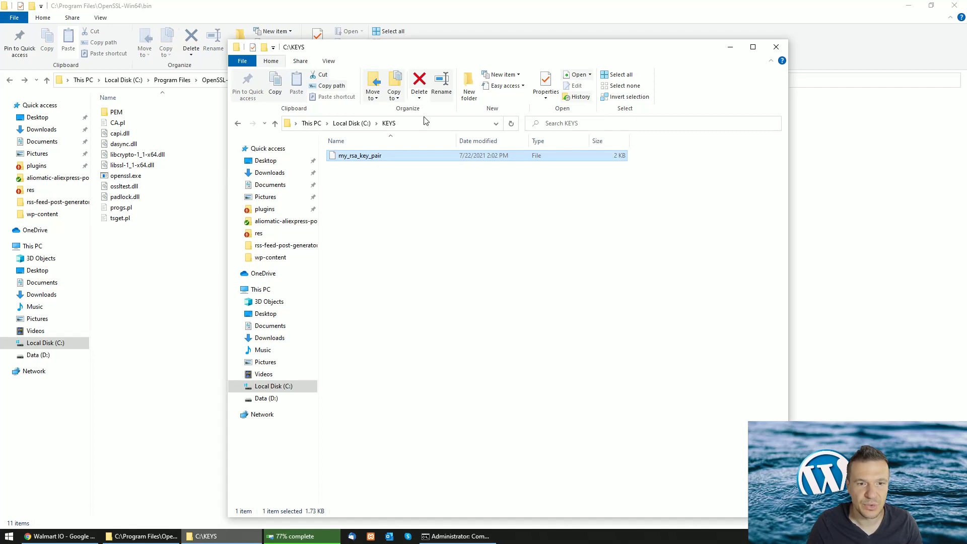
pyautogui.doubleClick(362, 158)
pyautogui.click(358, 200)
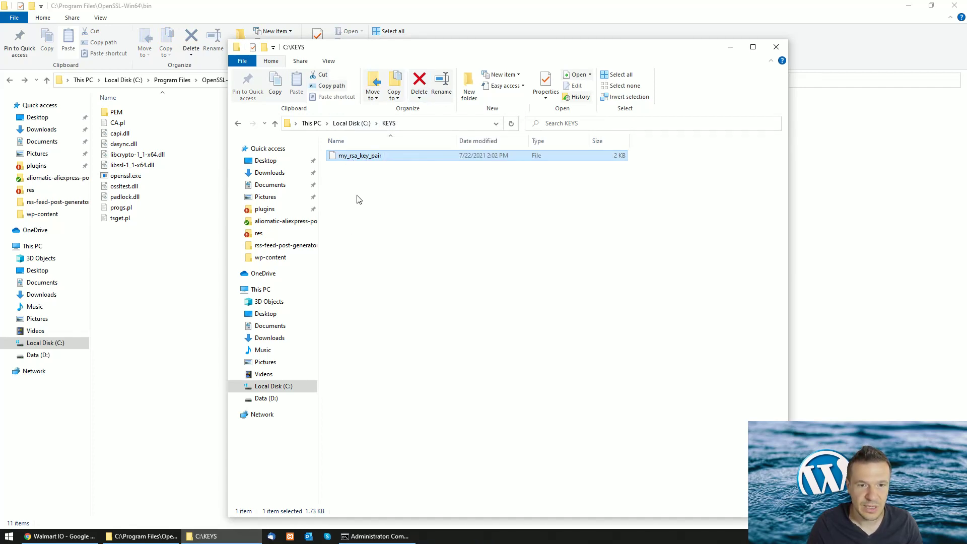
# Rename the moved key file to private_key
pyautogui.click(365, 155)
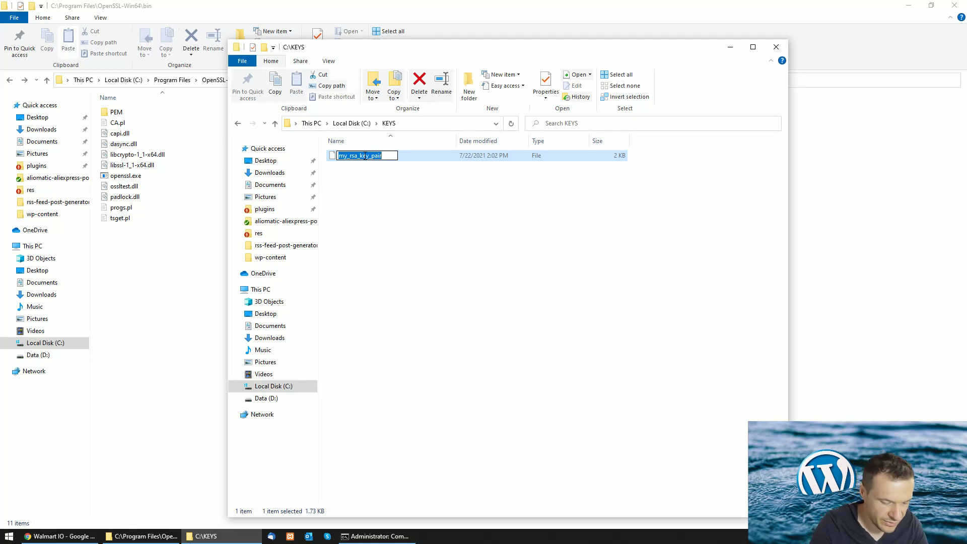
pyautogui.write('private')
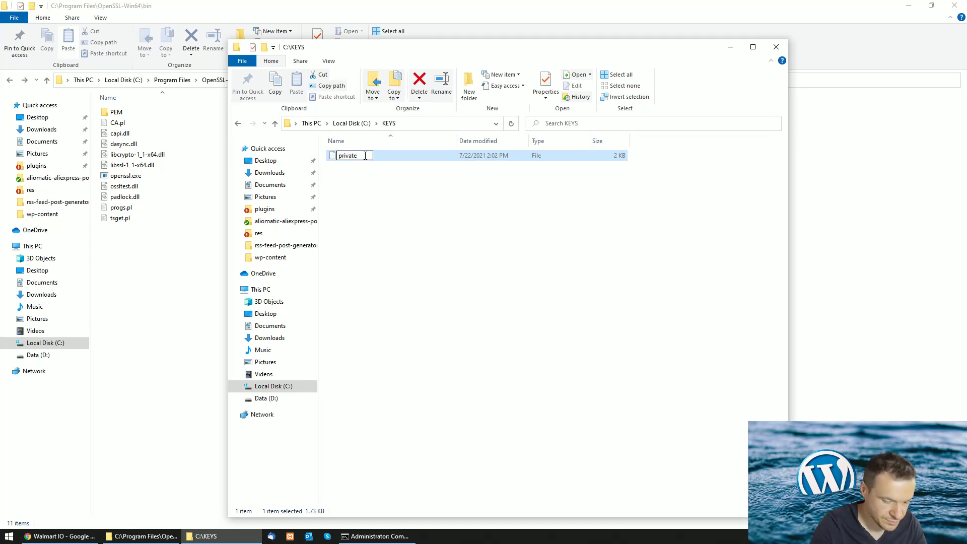
pyautogui.write('_key')
pyautogui.press('Return')
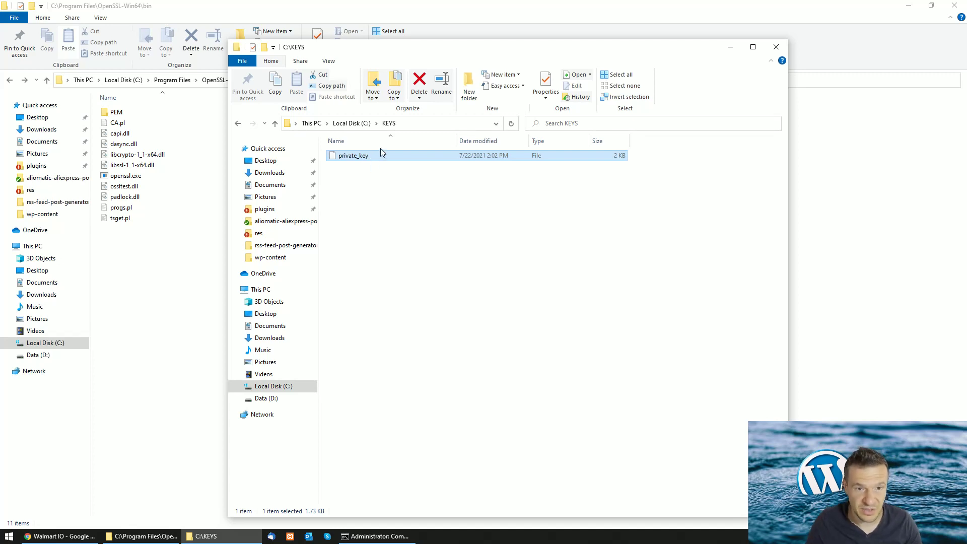
pyautogui.moveTo(106, 538)
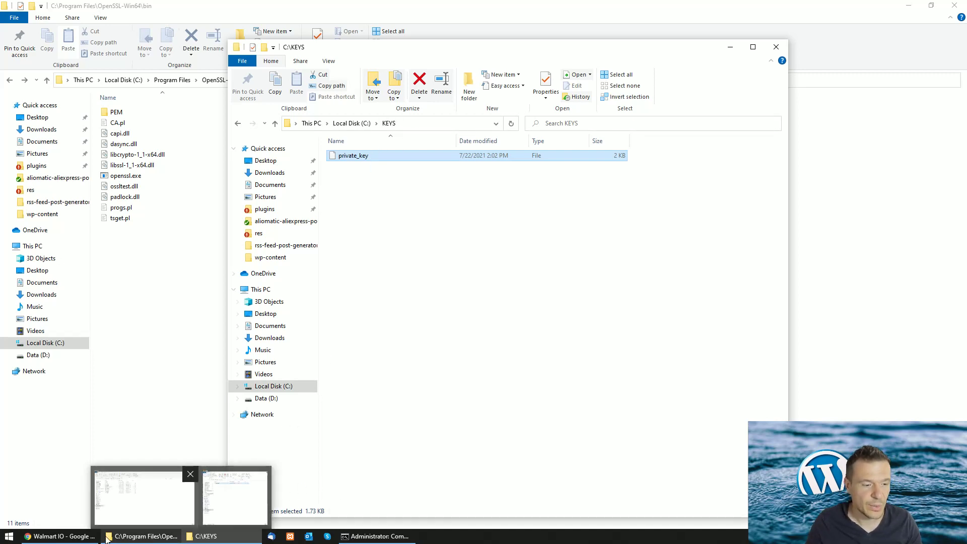
pyautogui.click(59, 536)
# Start the 64-bit PuTTY msi download, then cancel the Save As dialog
pyautogui.click(546, 7)
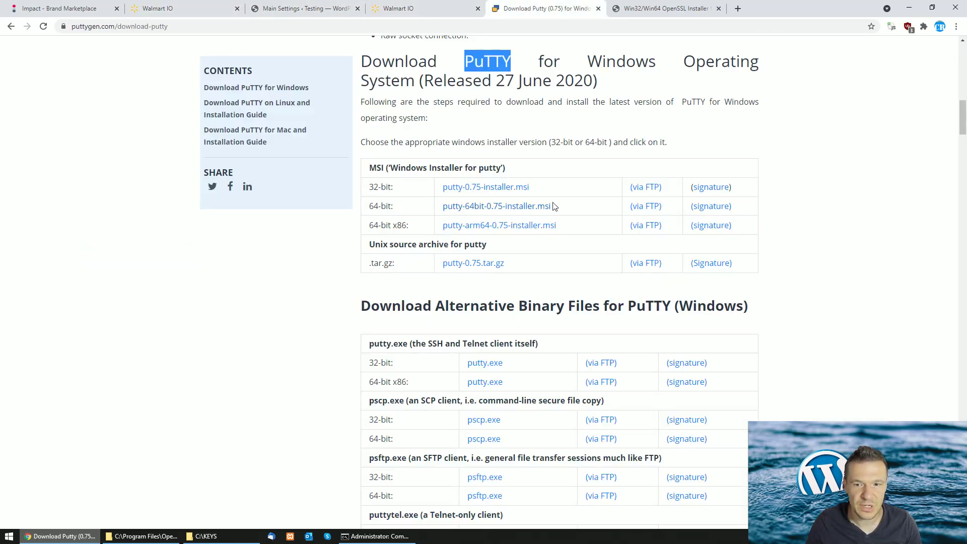
pyautogui.click(507, 210)
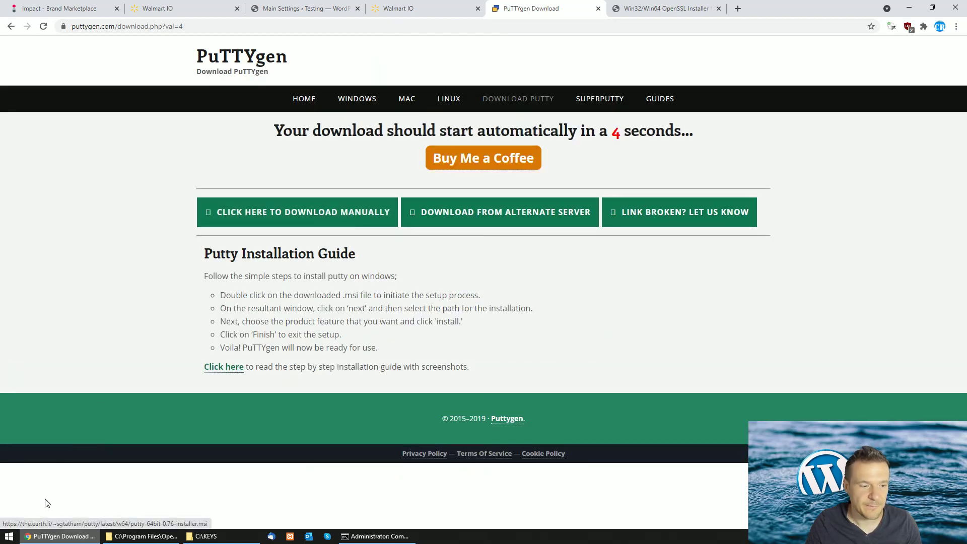
pyautogui.click(14, 541)
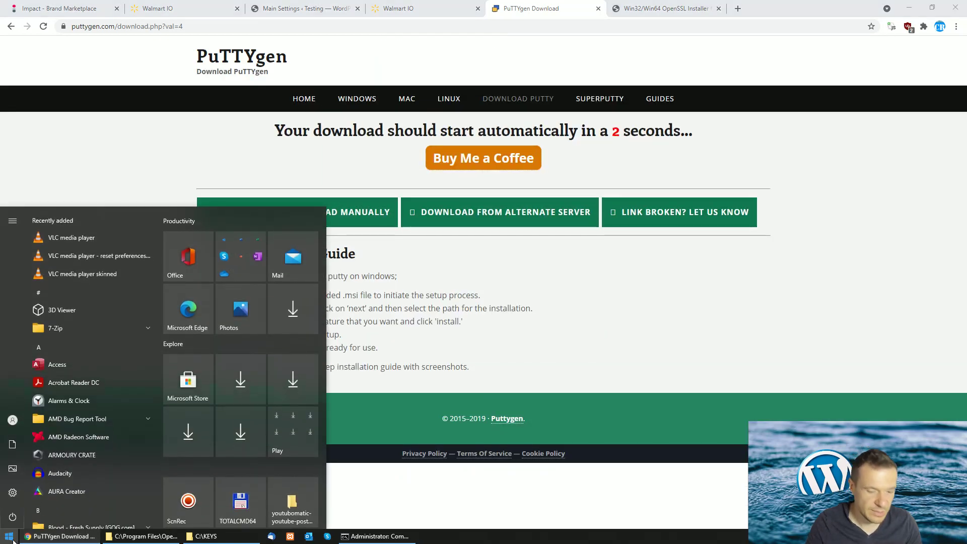
pyautogui.write('putt')
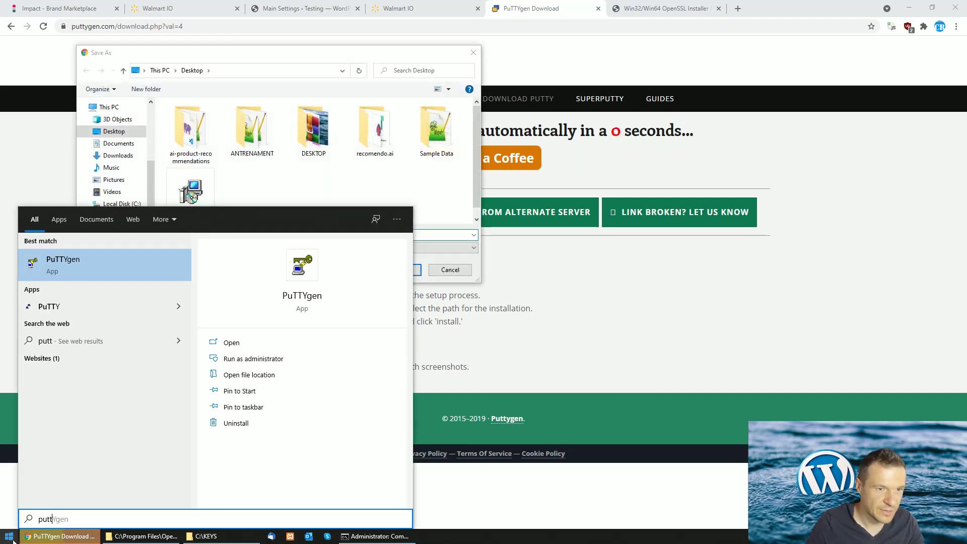
pyautogui.click(473, 52)
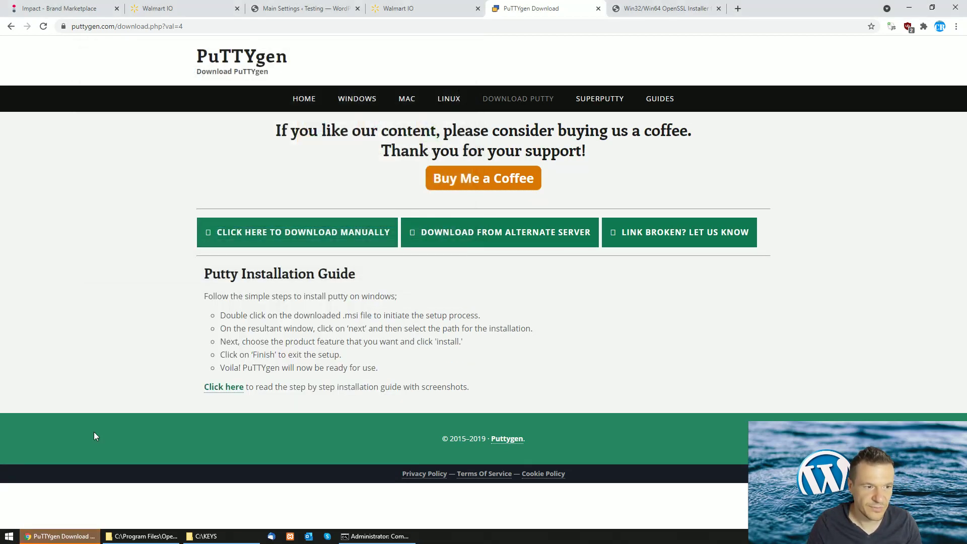
# Launch the installed PuTTYgen from Start search and bring up the C:\KEYS folder path
pyautogui.click(9, 540)
pyautogui.write('put')
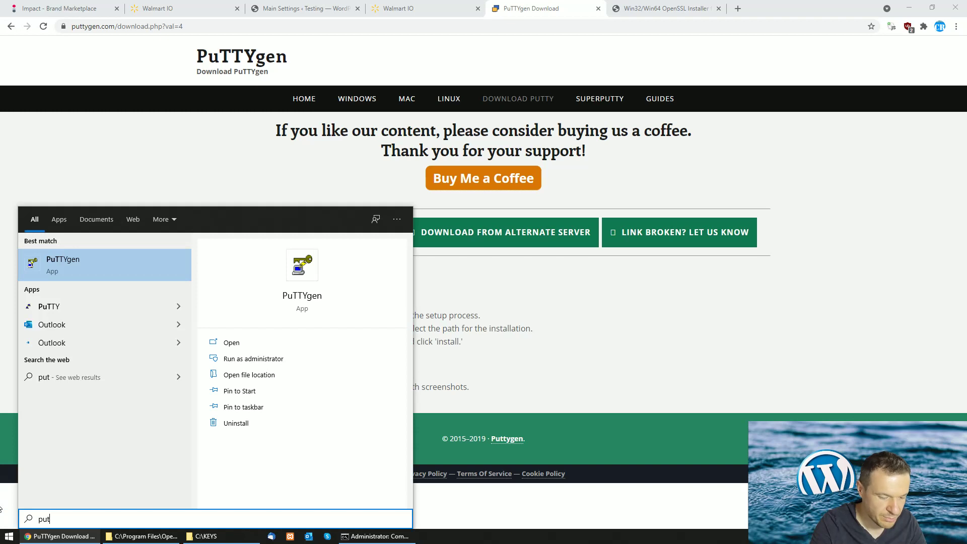
pyautogui.write('tygen')
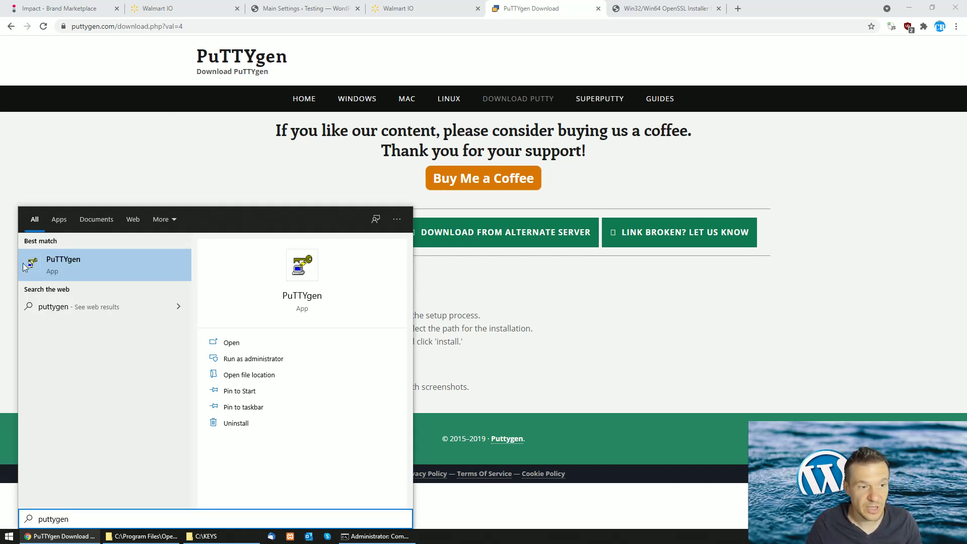
pyautogui.click(73, 268)
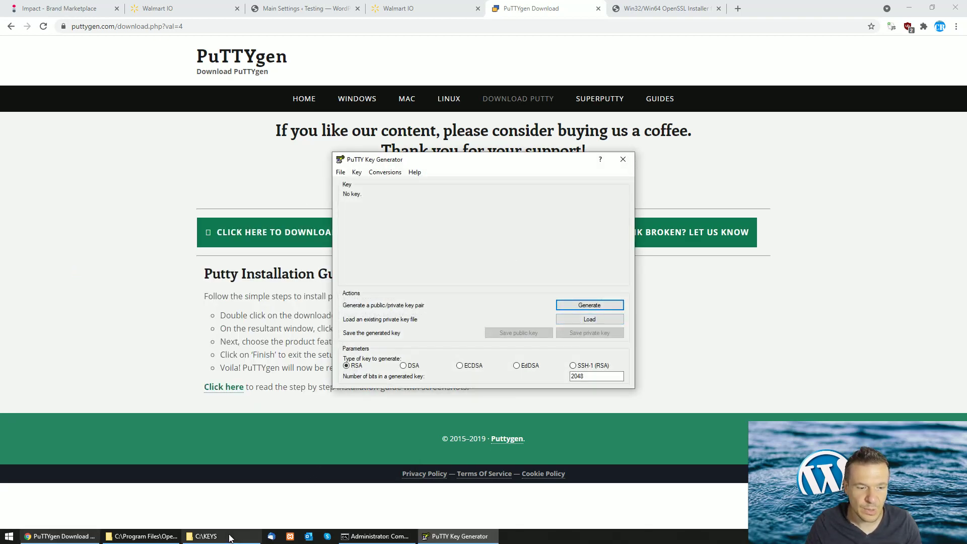
pyautogui.click(201, 536)
pyautogui.click(363, 129)
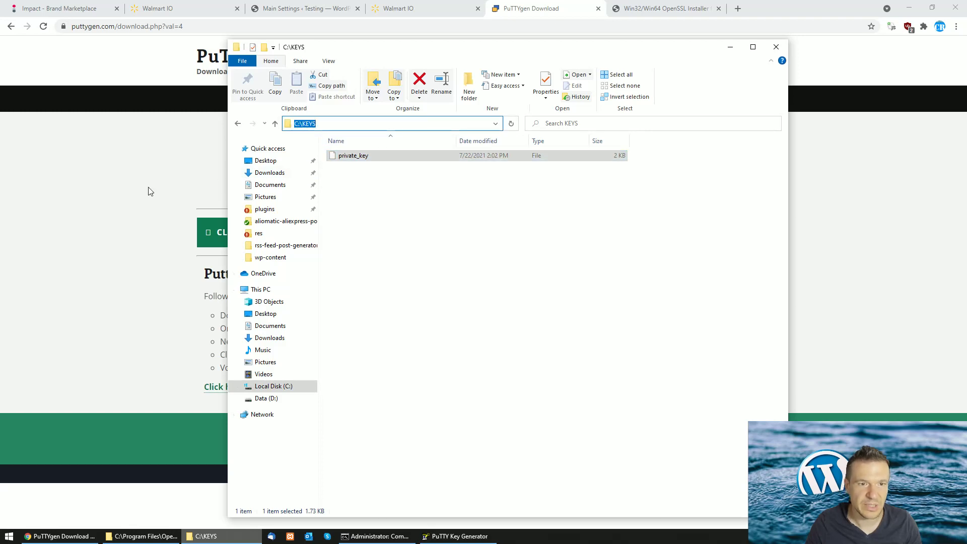
# Copy the C:\KEYS folder path from the Explorer address bar
pyautogui.click(164, 201)
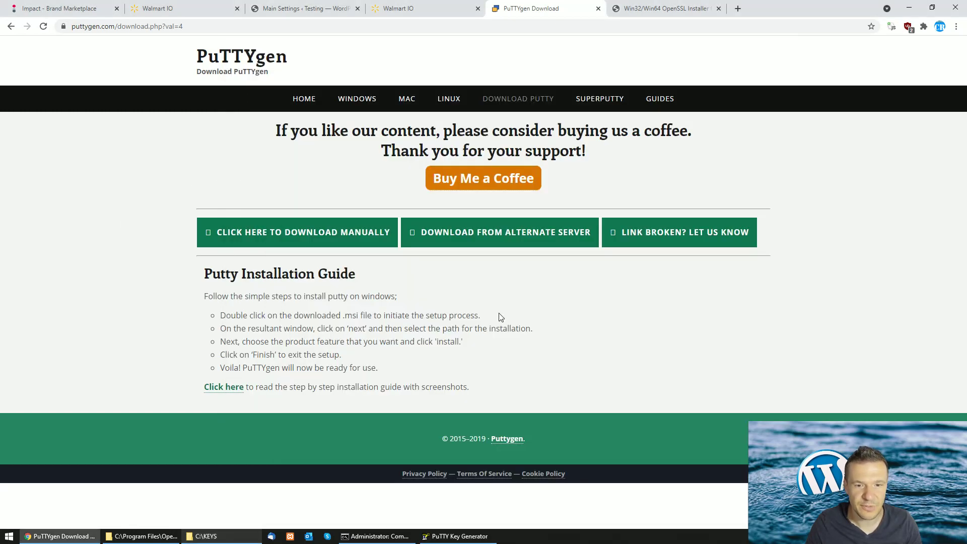
pyautogui.click(204, 535)
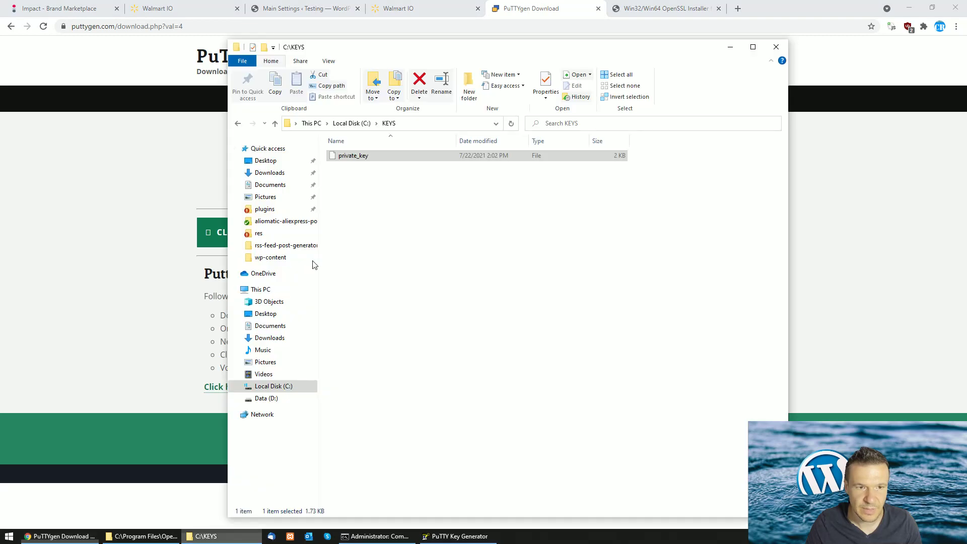
pyautogui.click(399, 124)
pyautogui.rightClick(305, 126)
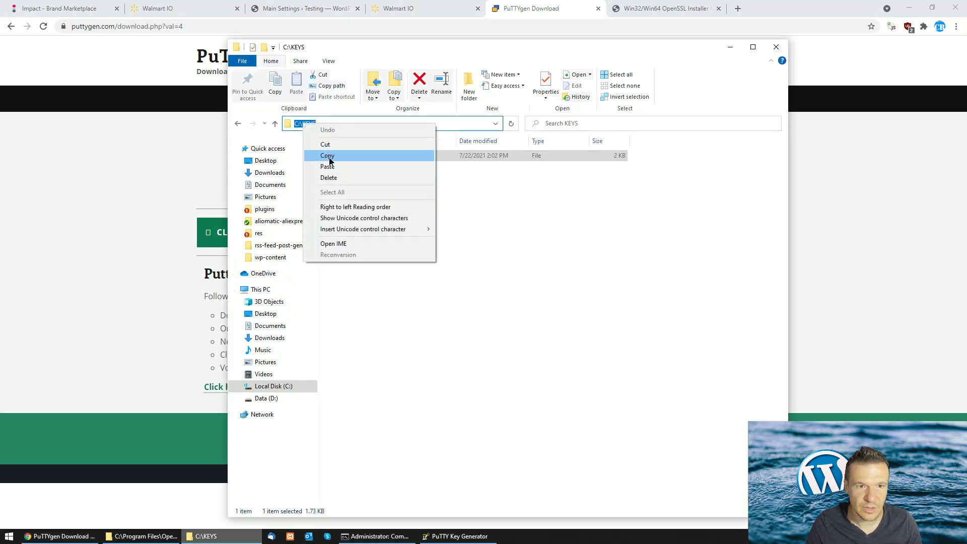
pyautogui.click(327, 155)
# In PuTTYgen's Load dialog, go to C:\KEYS and show All Files
pyautogui.click(459, 536)
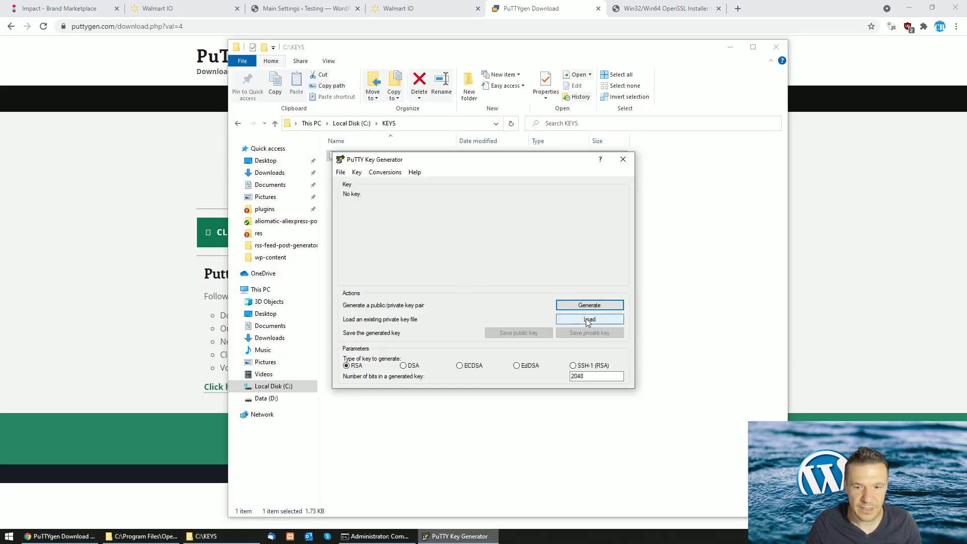
pyautogui.click(588, 320)
pyautogui.click(549, 201)
pyautogui.hotkey('ctrl', 'v')
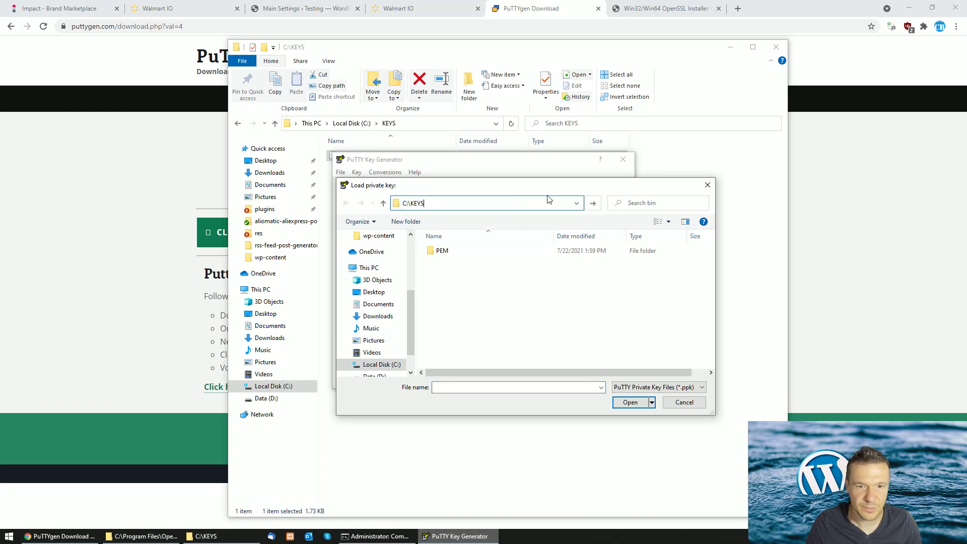
pyautogui.press('Return')
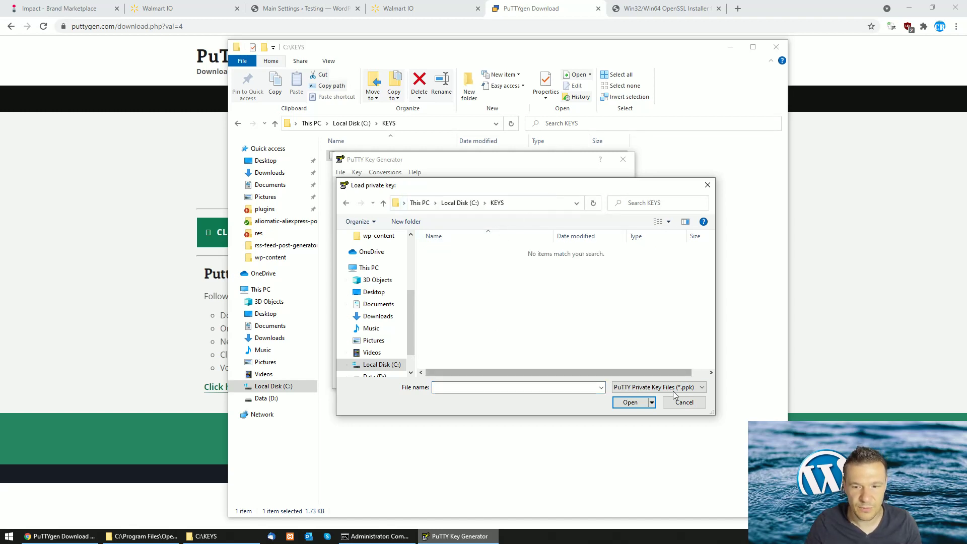
pyautogui.click(661, 390)
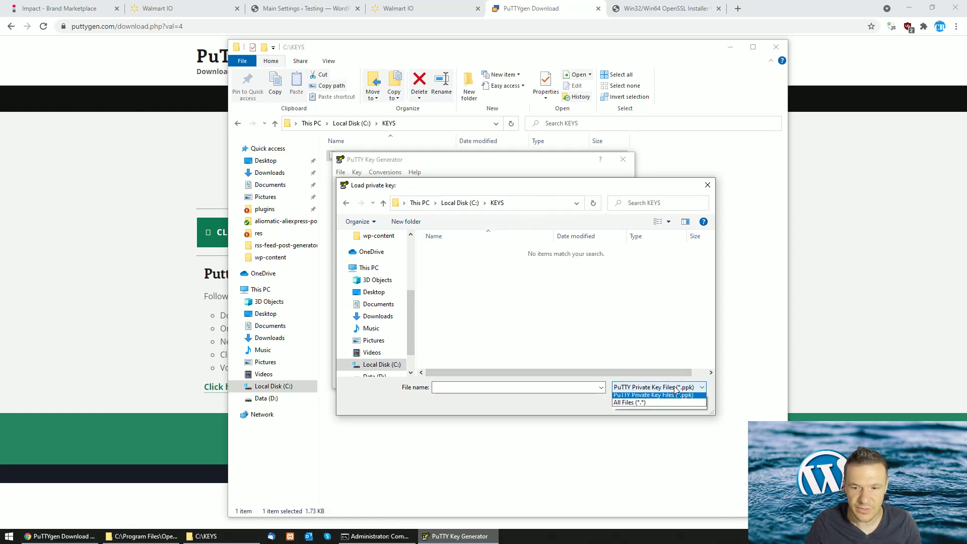
pyautogui.click(645, 402)
# Open private_key and enter the key's passphrase
pyautogui.click(446, 251)
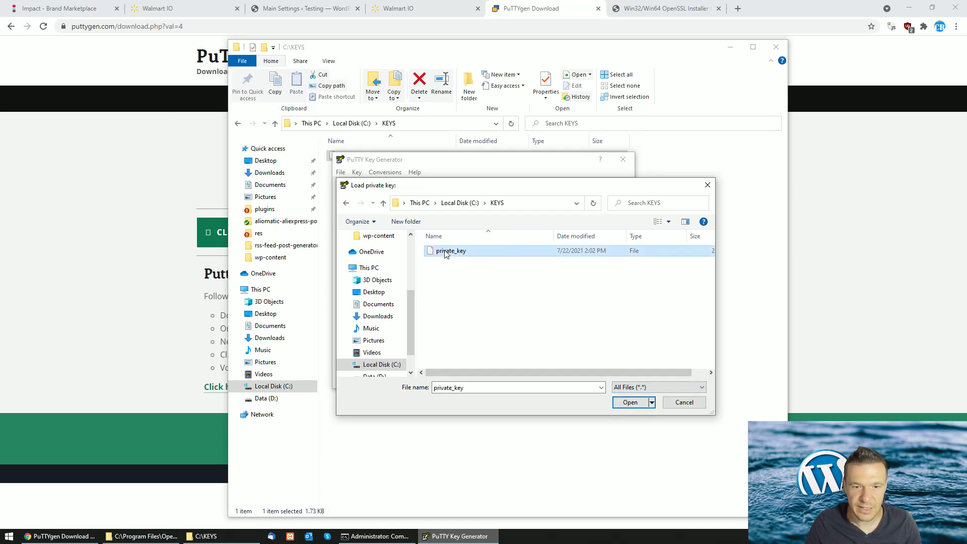
pyautogui.click(629, 402)
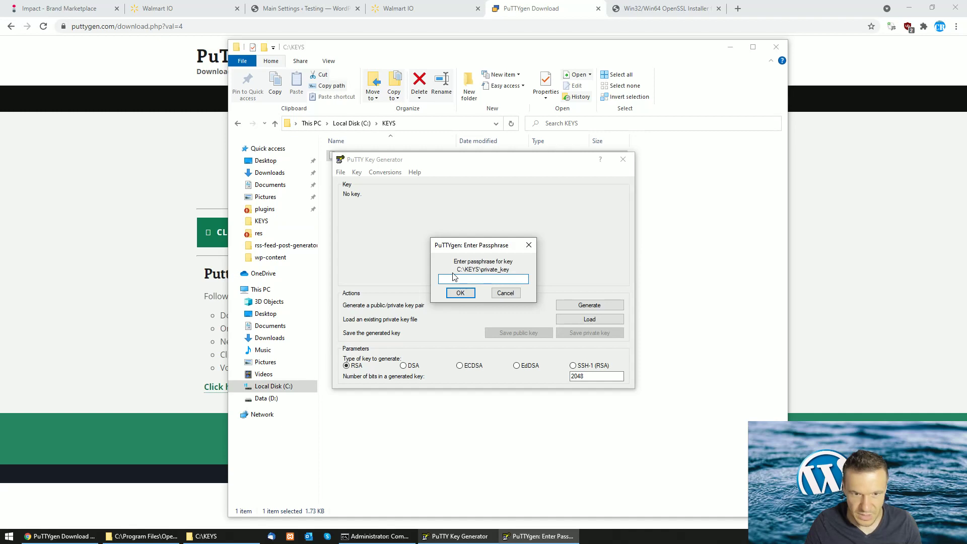
pyautogui.write('•')
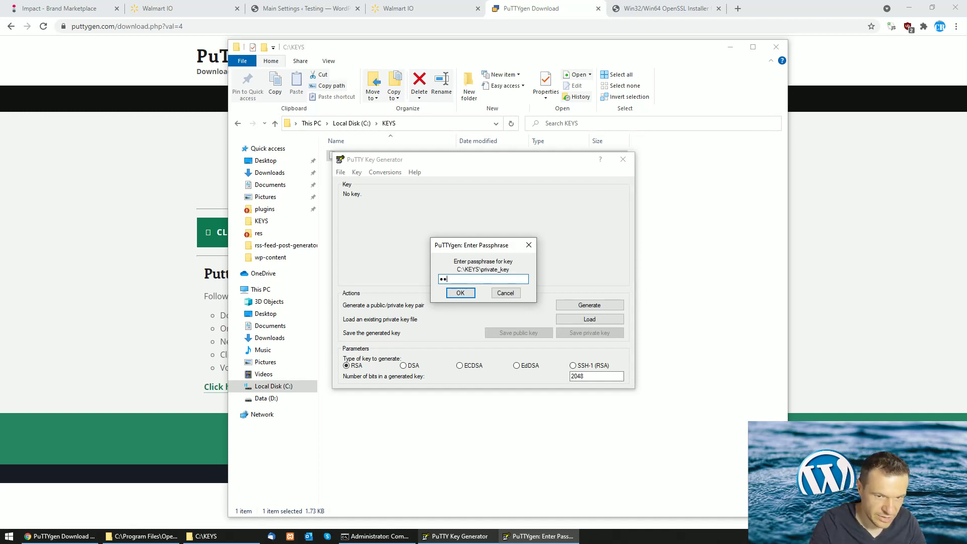
pyautogui.write('•')
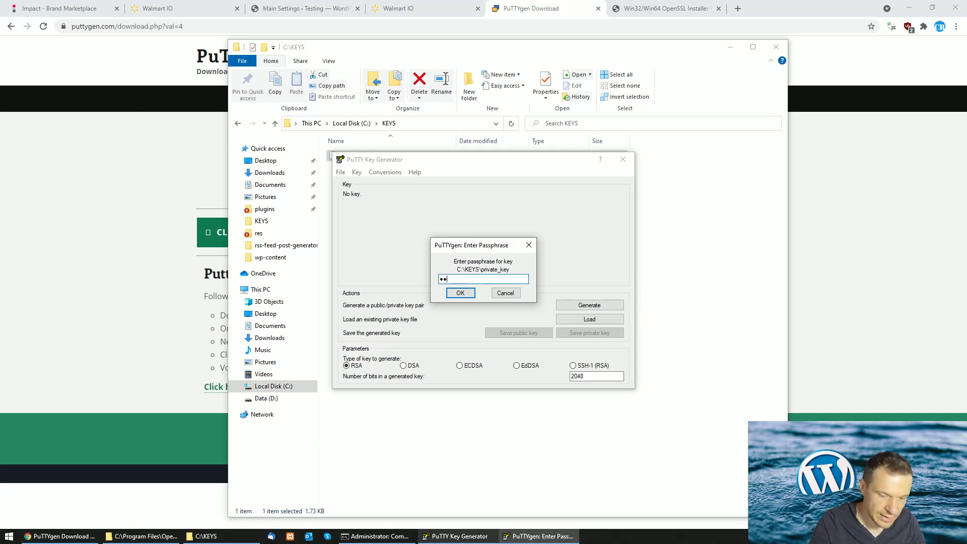
pyautogui.write('••••')
pyautogui.press('Return')
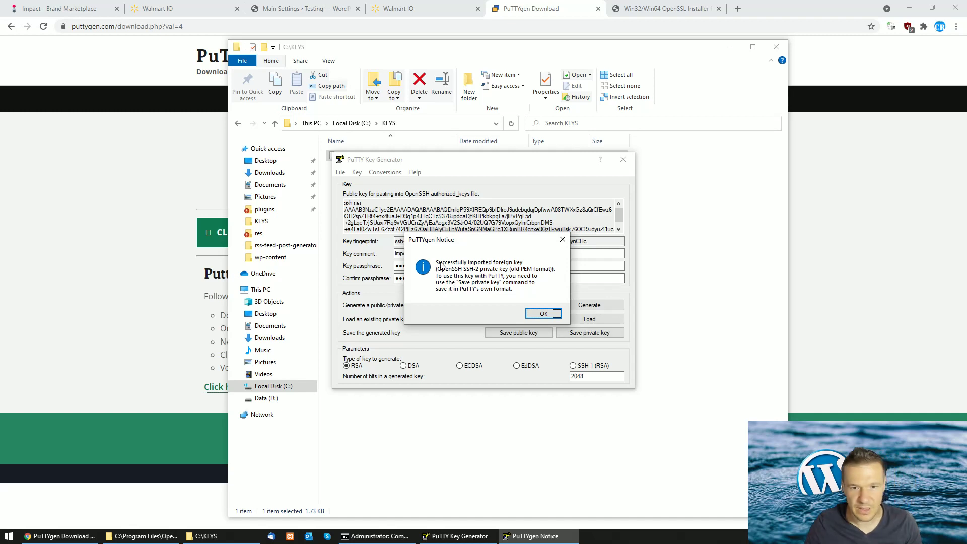
# Dismiss the import notice and copy PuTTYgen's full ssh-rsa public key
pyautogui.click(541, 315)
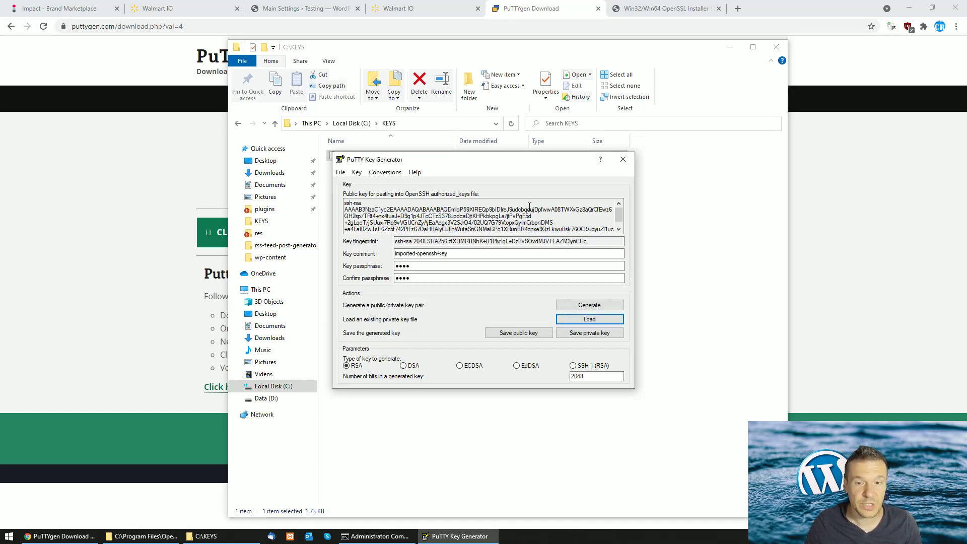
pyautogui.moveTo(346, 203); pyautogui.dragTo(618, 230)
pyautogui.click(346, 202)
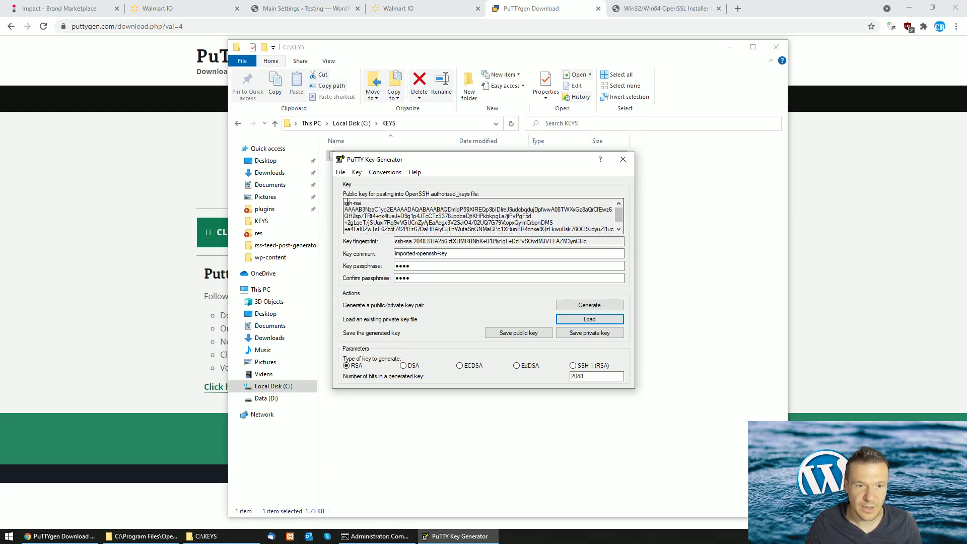
pyautogui.moveTo(346, 202); pyautogui.dragTo(612, 229)
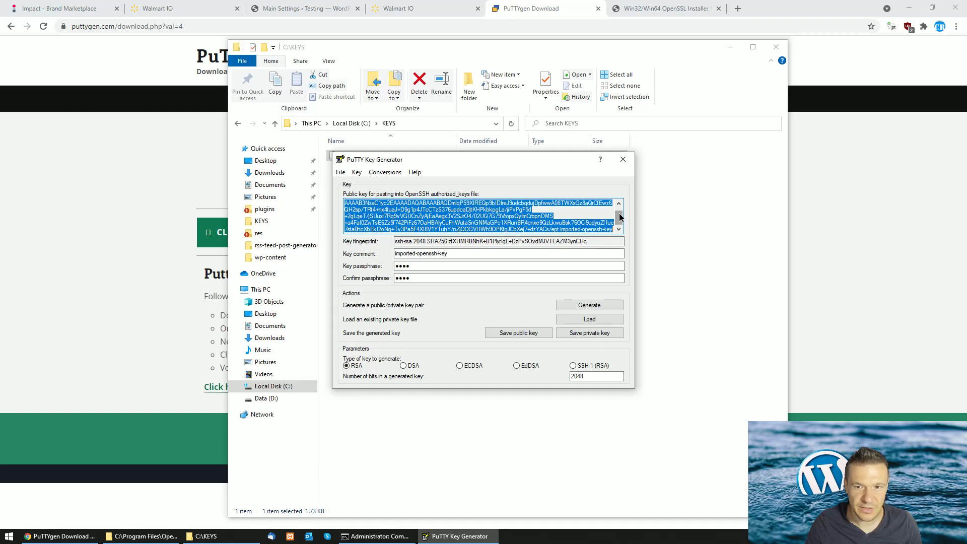
pyautogui.scroll(1, 619, 225)
pyautogui.scroll(-1, 618, 225)
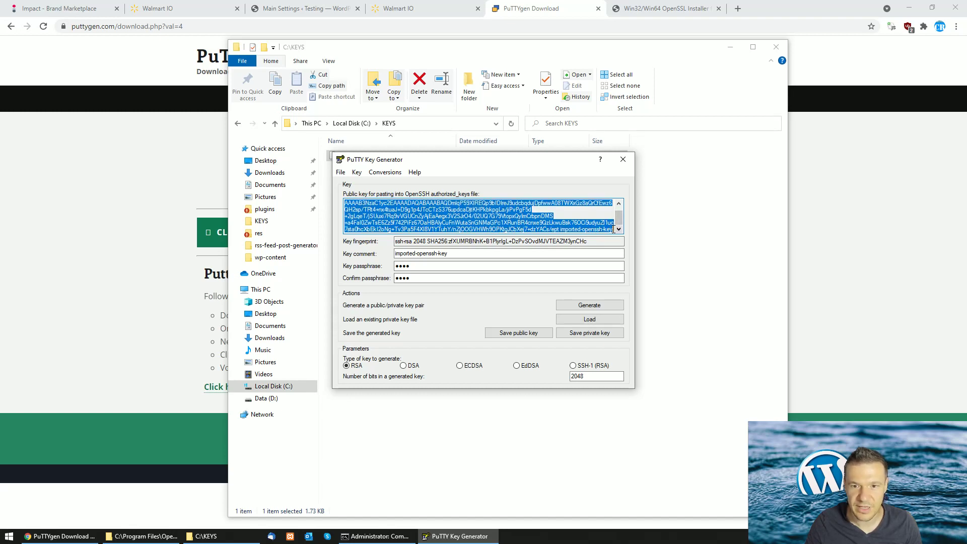
pyautogui.scroll(1, 618, 218)
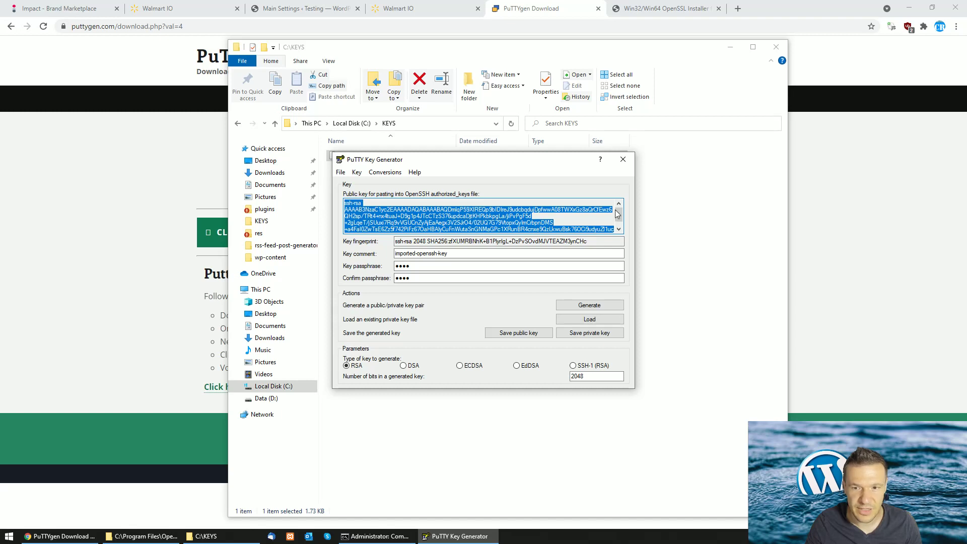
pyautogui.scroll(-1, 623, 218)
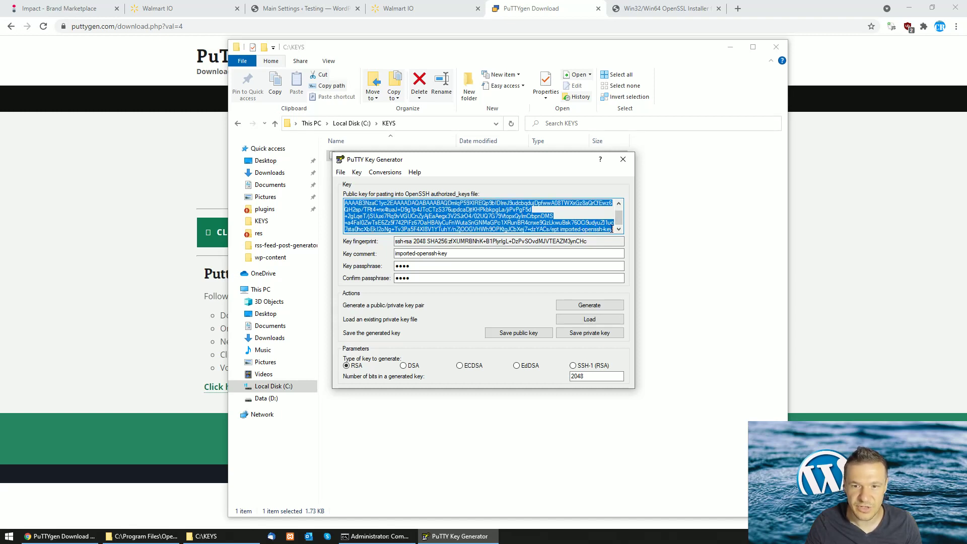
pyautogui.rightClick(527, 226)
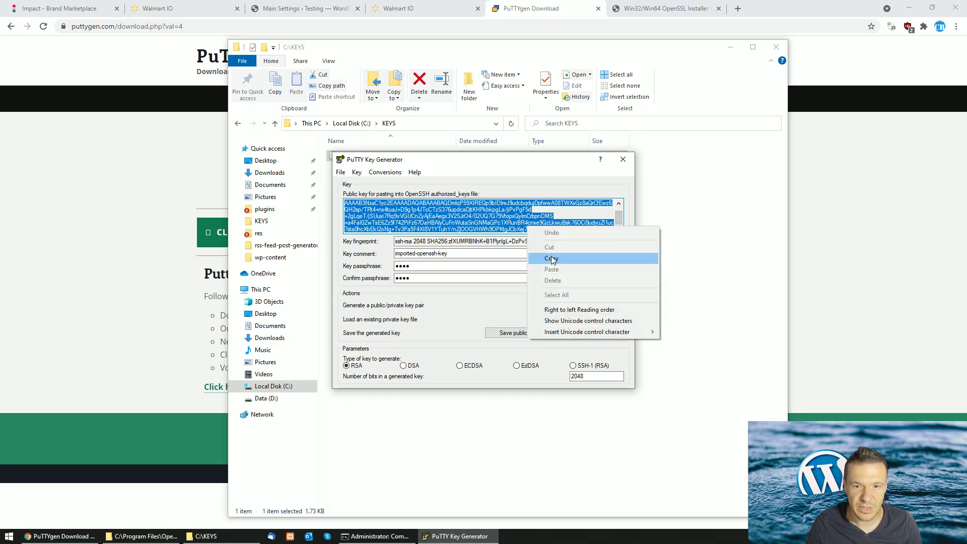
pyautogui.click(551, 258)
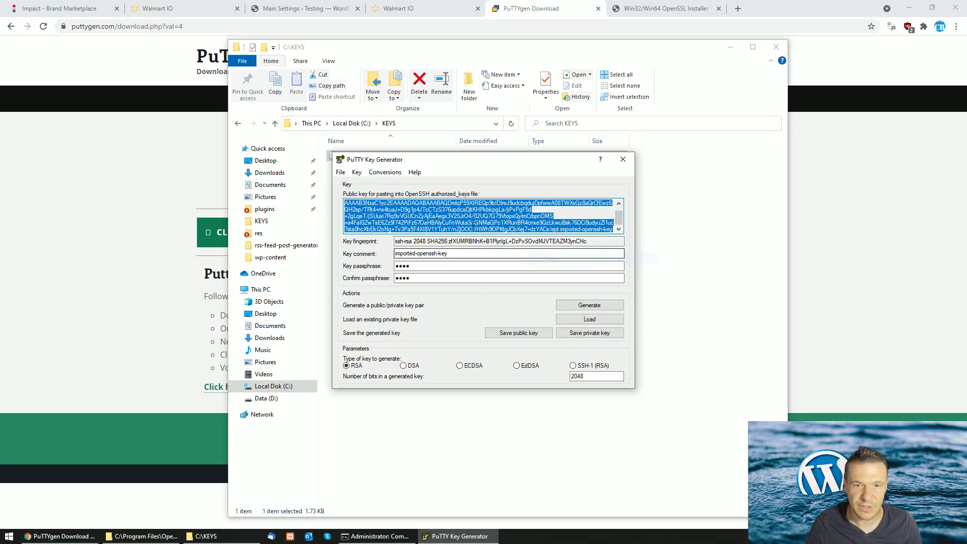
pyautogui.click(191, 7)
# Upload the copied public key to Applicationtestingappnew for the PRODUCTION environment
pyautogui.click(392, 8)
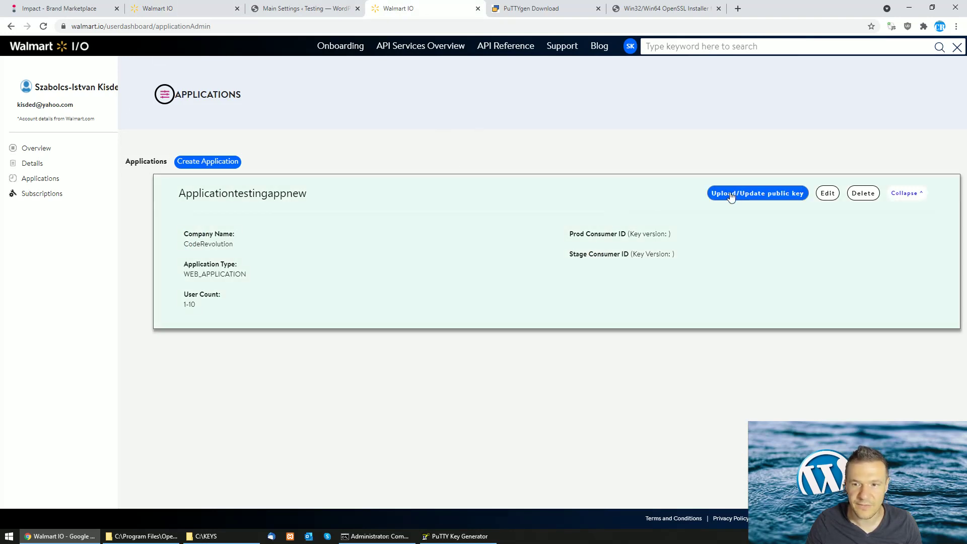
pyautogui.click(730, 193)
pyautogui.click(124, 158)
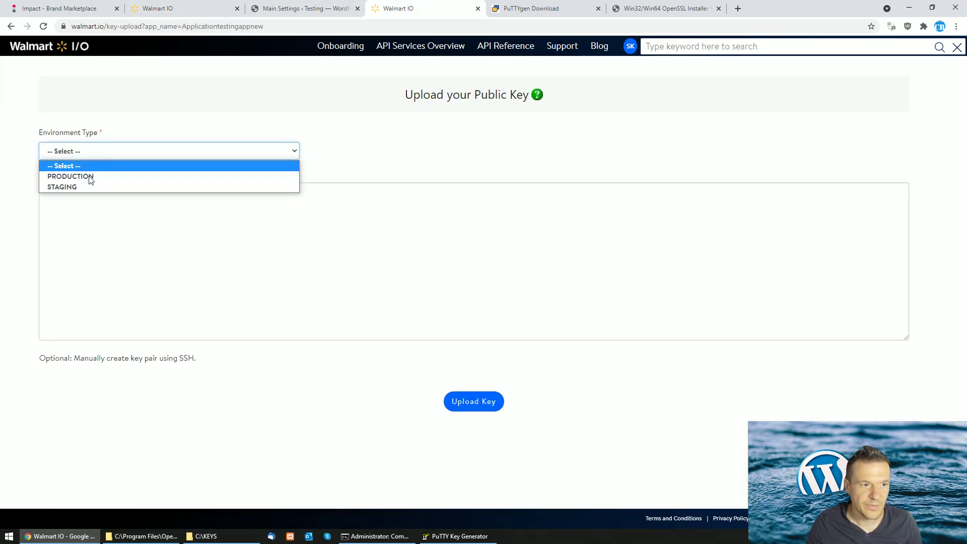
pyautogui.click(89, 177)
pyautogui.click(82, 210)
pyautogui.hotkey('ctrl', 'v')
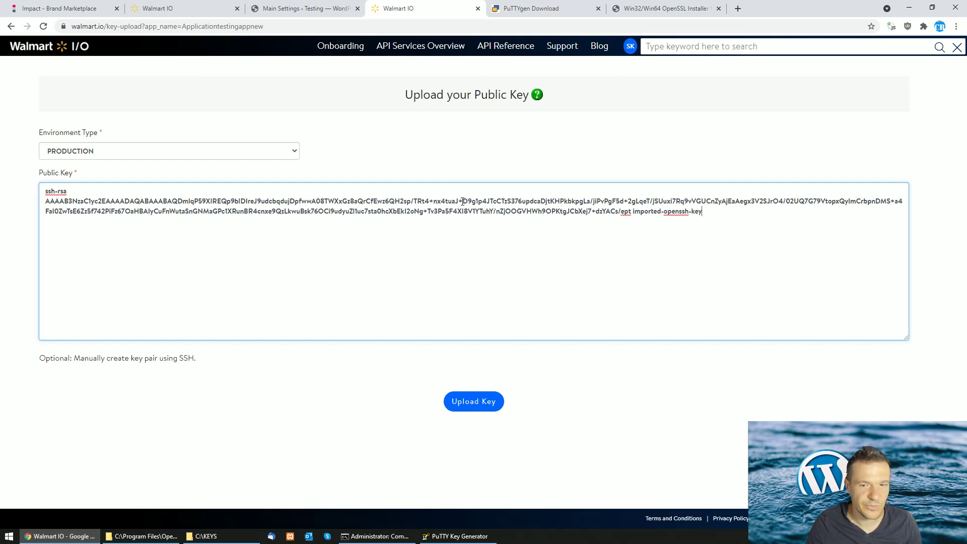
pyautogui.click(454, 536)
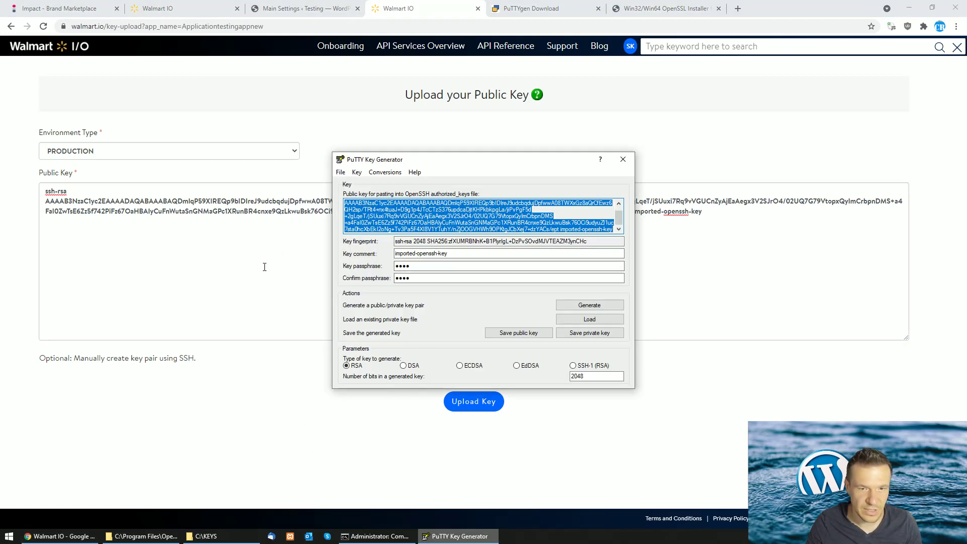
pyautogui.click(492, 391)
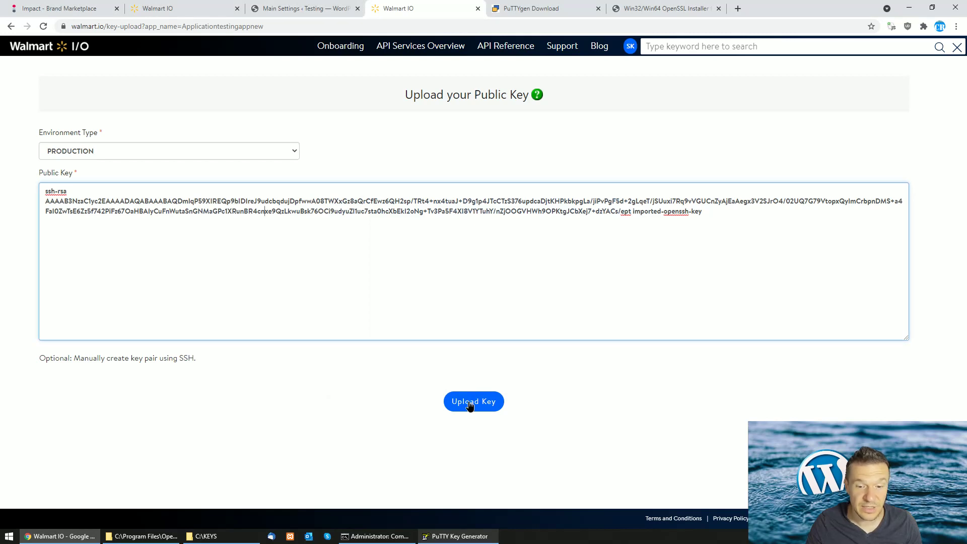
pyautogui.click(469, 403)
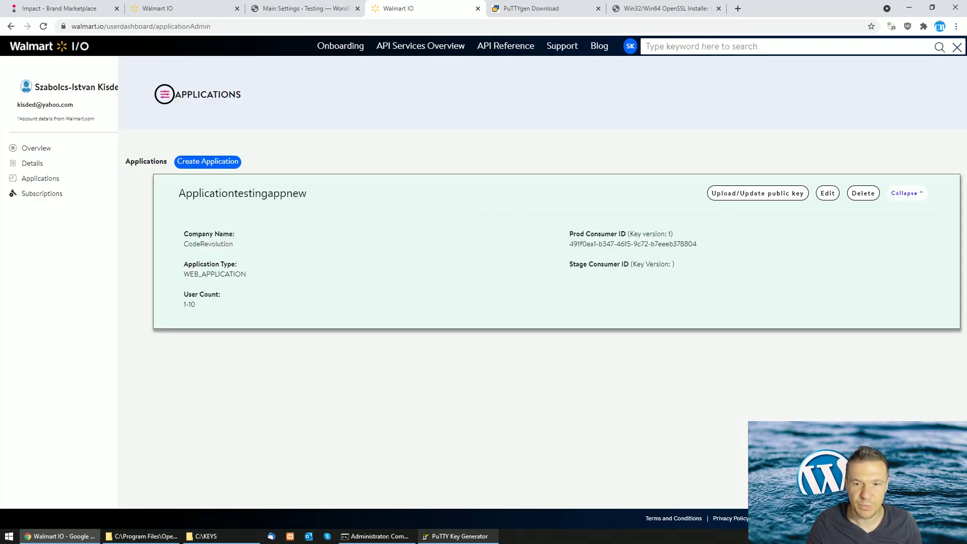
# Copy the application's Prod Consumer ID
pyautogui.moveTo(579, 244); pyautogui.dragTo(701, 245)
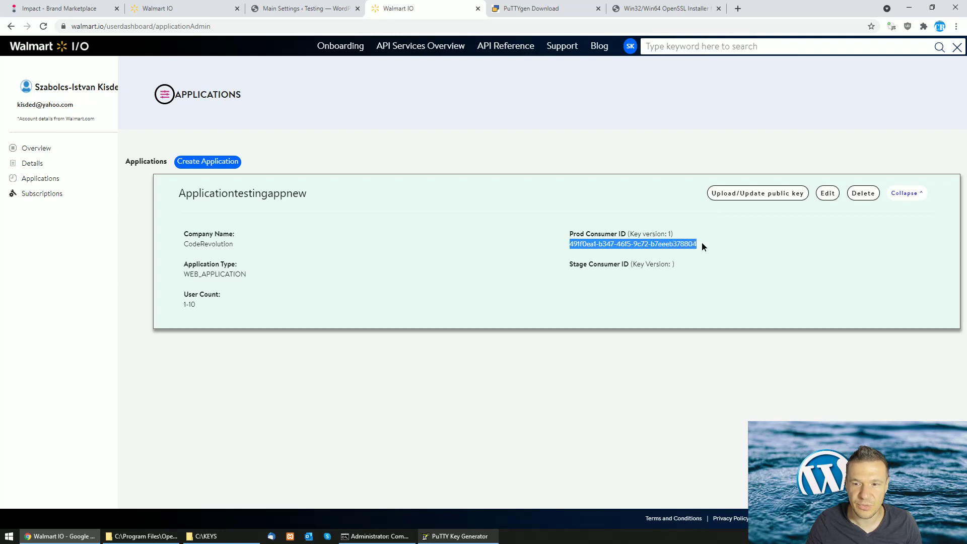
pyautogui.rightClick(594, 244)
pyautogui.click(606, 252)
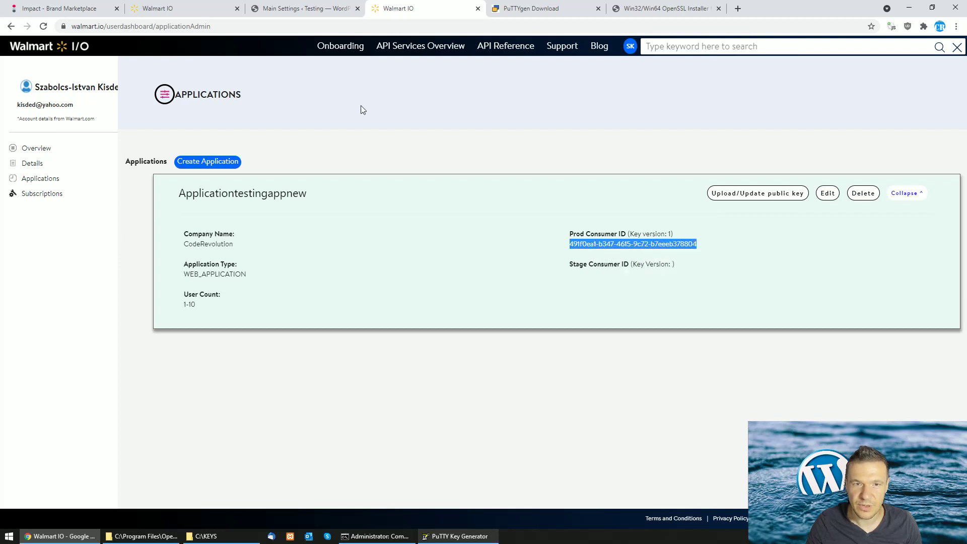
pyautogui.click(304, 8)
# Paste the Prod Consumer ID into Walmart Consumer ID, then select private_key in C:\KEYS
pyautogui.click(539, 245)
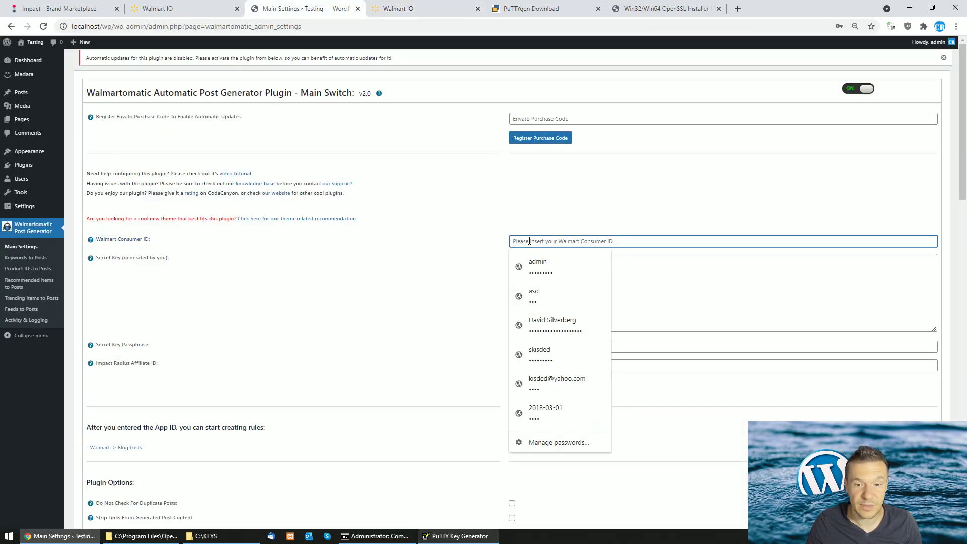
pyautogui.rightClick(512, 243)
pyautogui.click(554, 347)
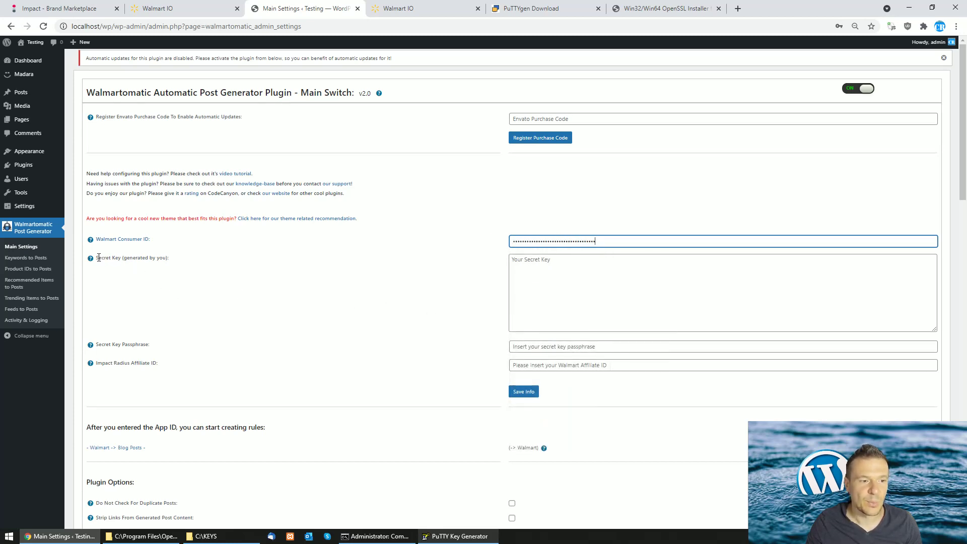
pyautogui.moveTo(97, 258); pyautogui.dragTo(121, 258)
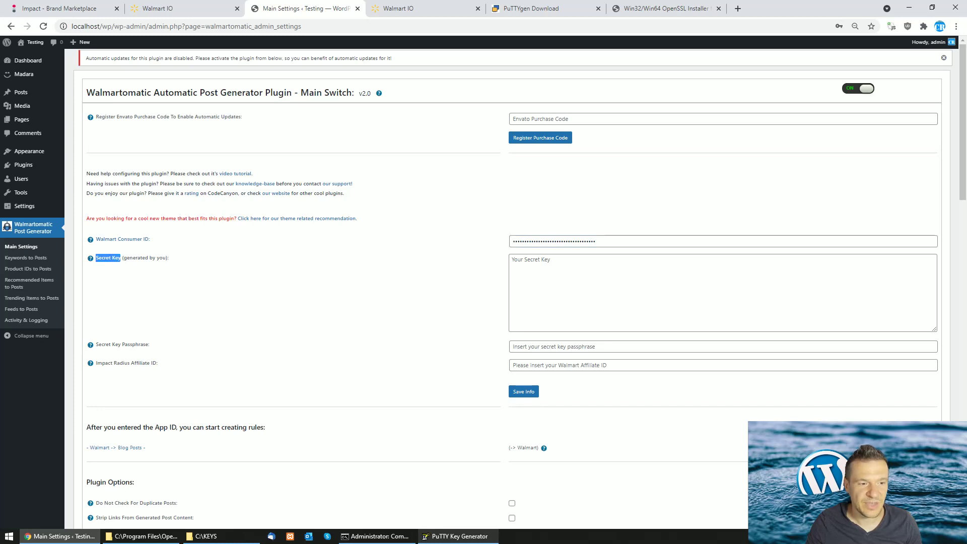
pyautogui.click(194, 535)
pyautogui.click(344, 159)
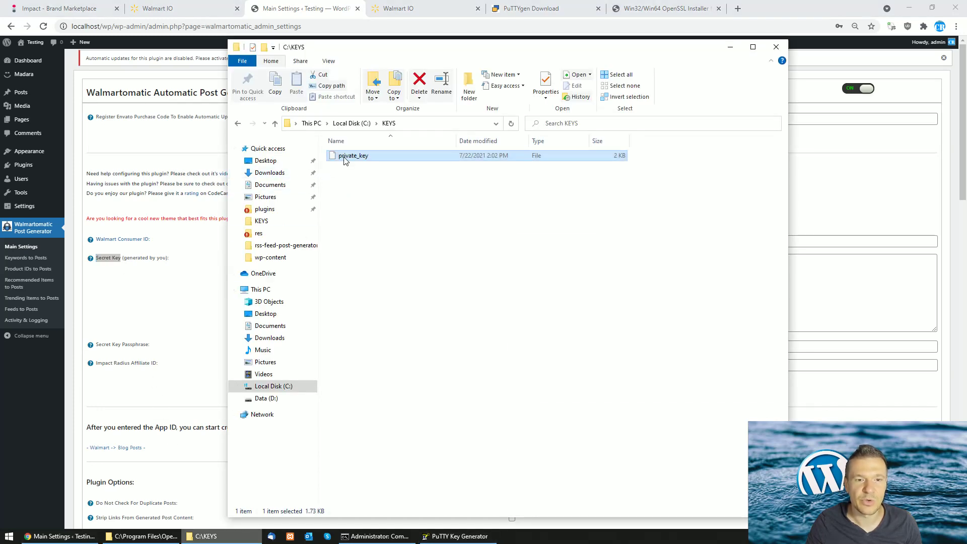
# Open private_key in Notepad++ and copy its entire RSA private key text
pyautogui.rightClick(344, 160)
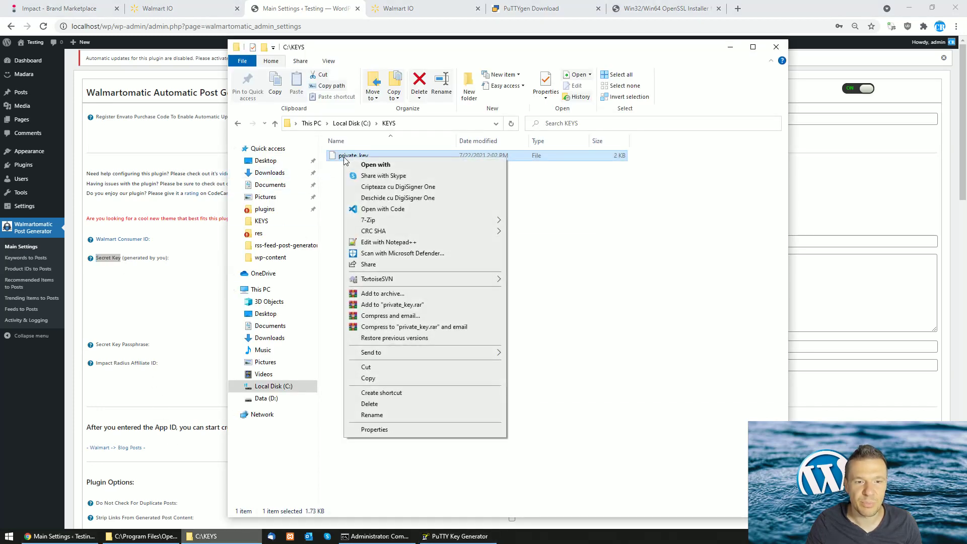
pyautogui.click(375, 243)
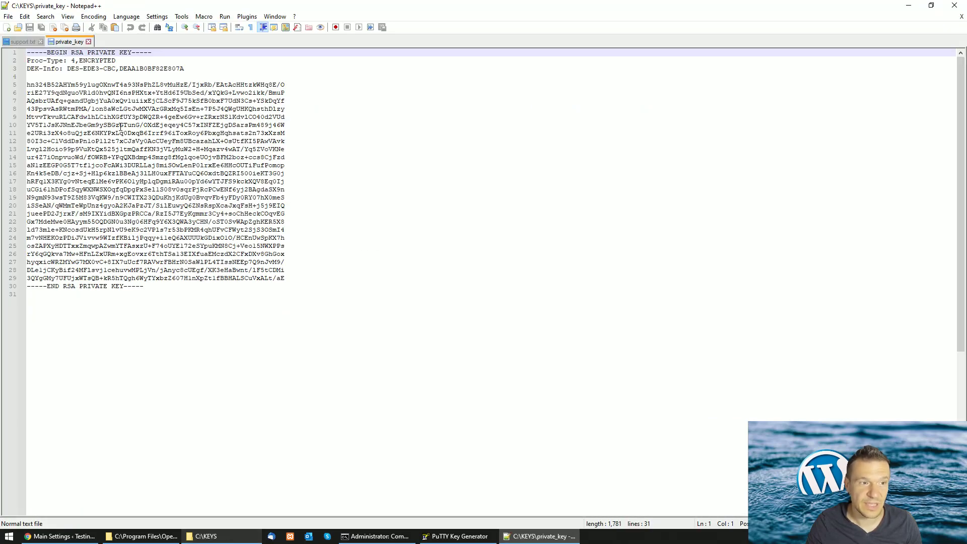
pyautogui.moveTo(152, 288); pyautogui.dragTo(27, 52)
pyautogui.rightClick(58, 84)
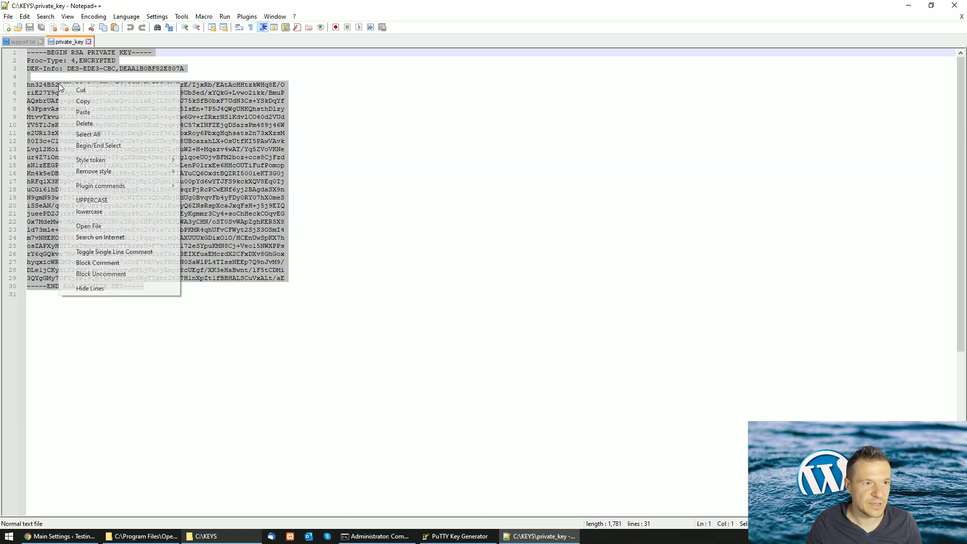
pyautogui.click(80, 101)
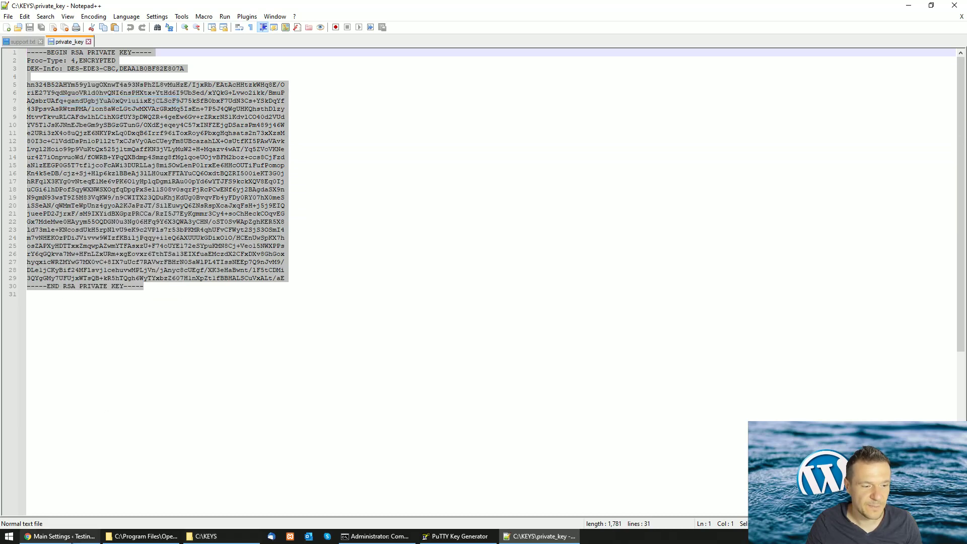
pyautogui.click(59, 535)
# Paste the RSA private key into the Secret Key box
pyautogui.click(568, 281)
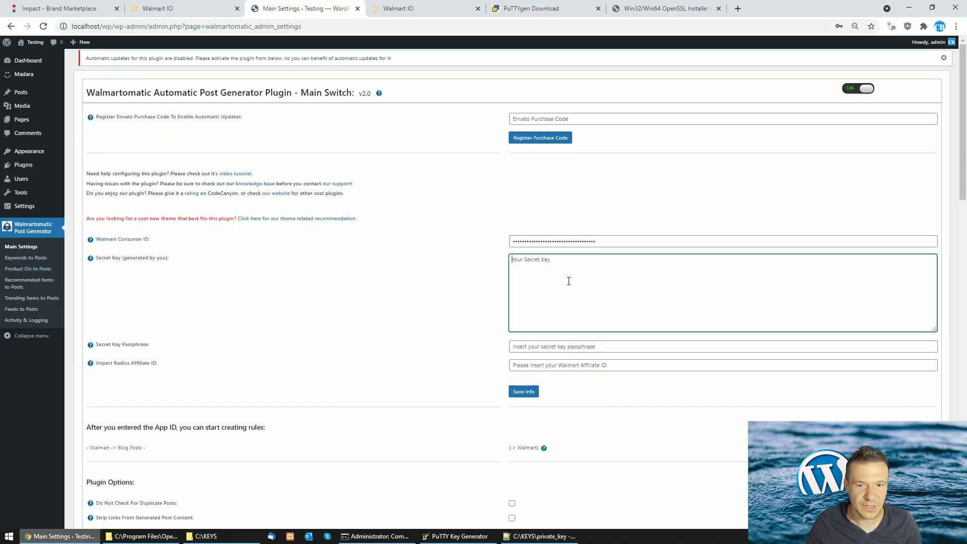
pyautogui.rightClick(565, 280)
pyautogui.click(597, 358)
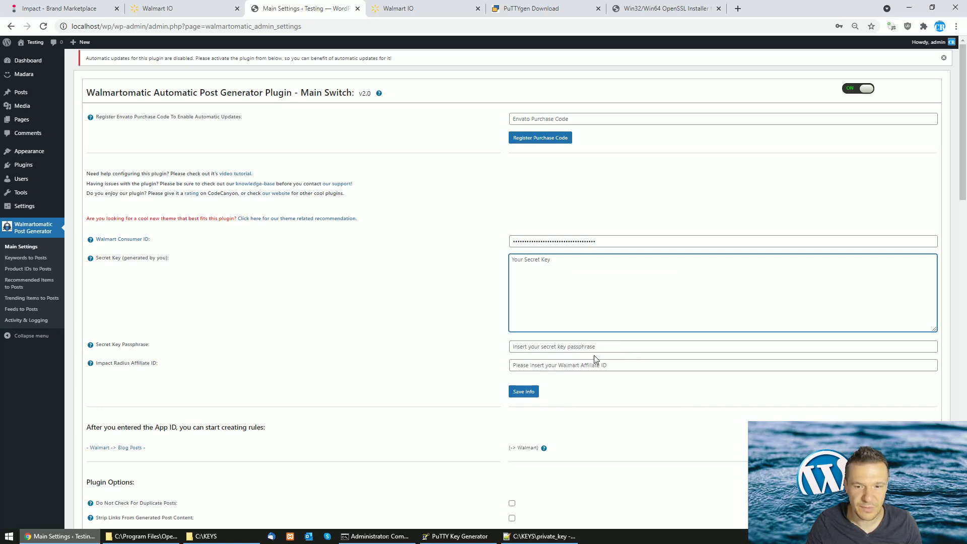
pyautogui.click(184, 346)
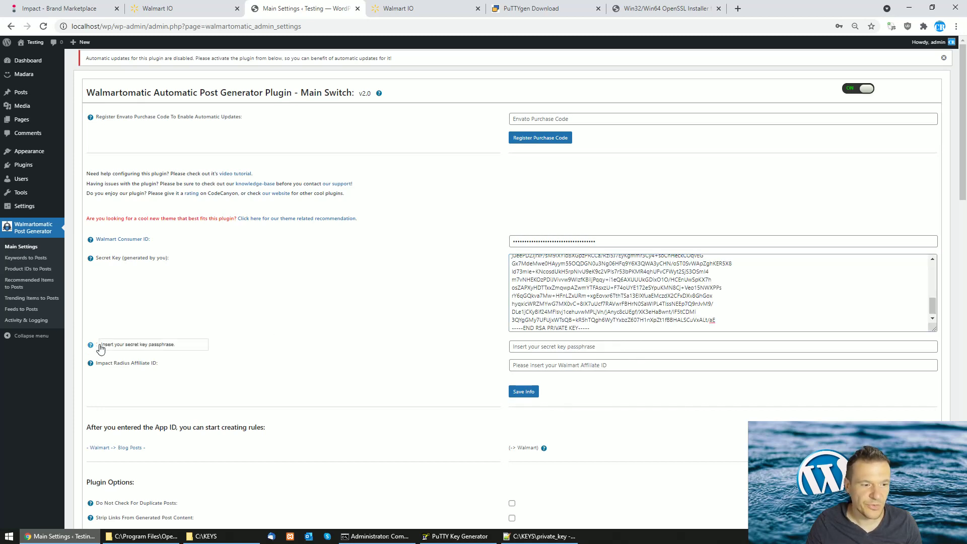
# Enter the key's passphrase in the Secret Key Passphrase field
pyautogui.click(529, 347)
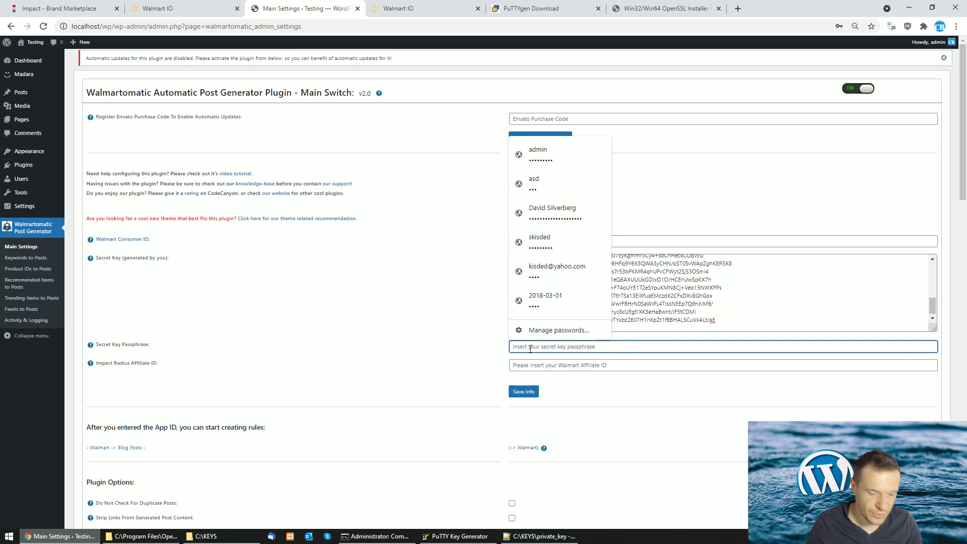
pyautogui.write('12')
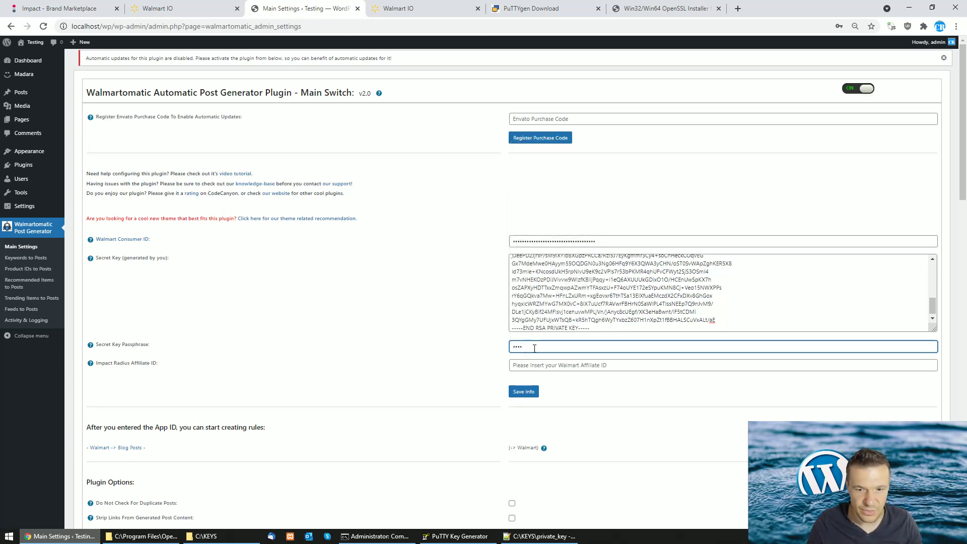
pyautogui.moveTo(534, 348); pyautogui.dragTo(506, 349)
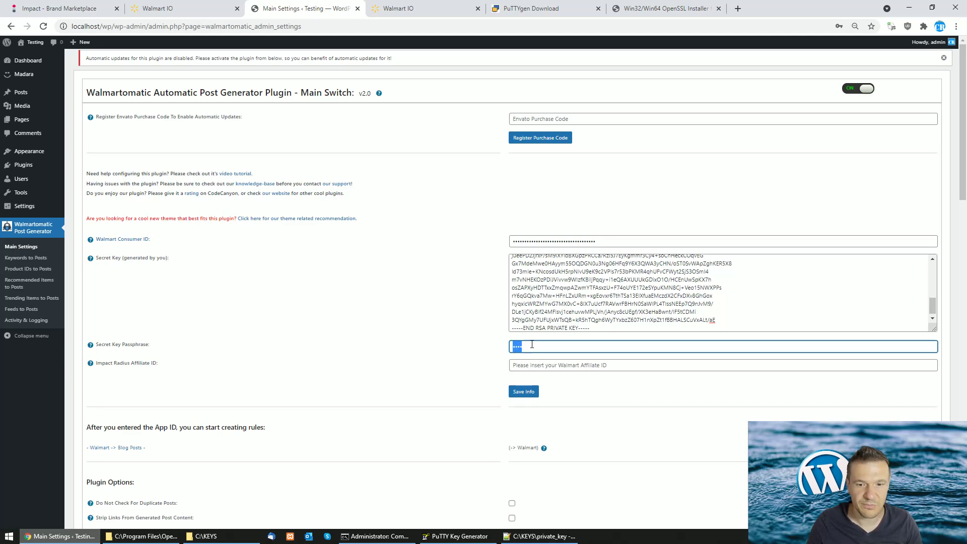
pyautogui.scroll(8, 552, 296)
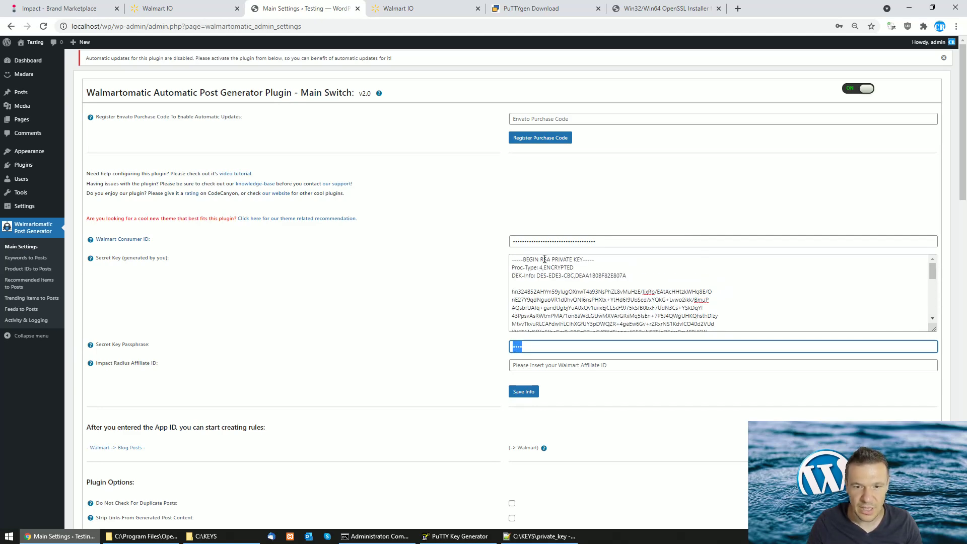
pyautogui.scroll(-8, 510, 330)
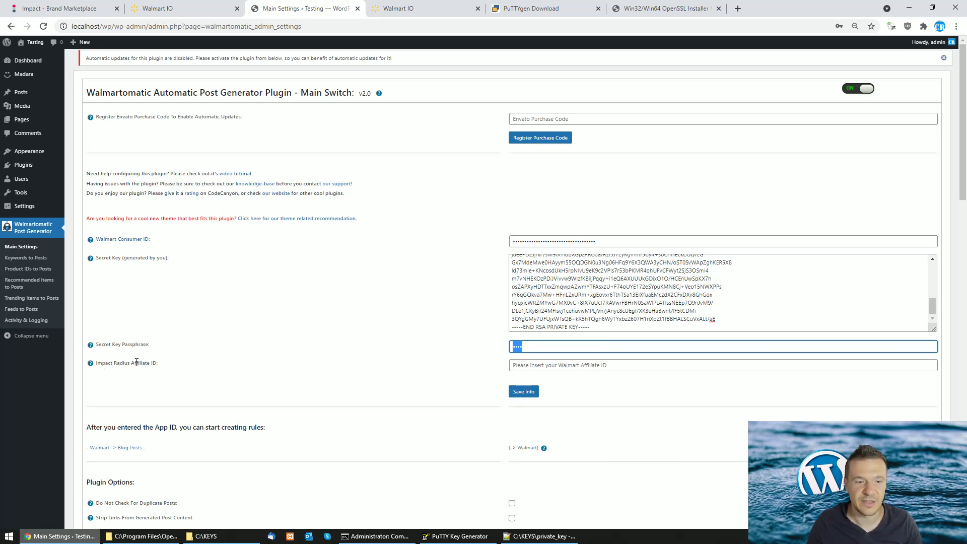
pyautogui.click(128, 362)
pyautogui.moveTo(91, 363)
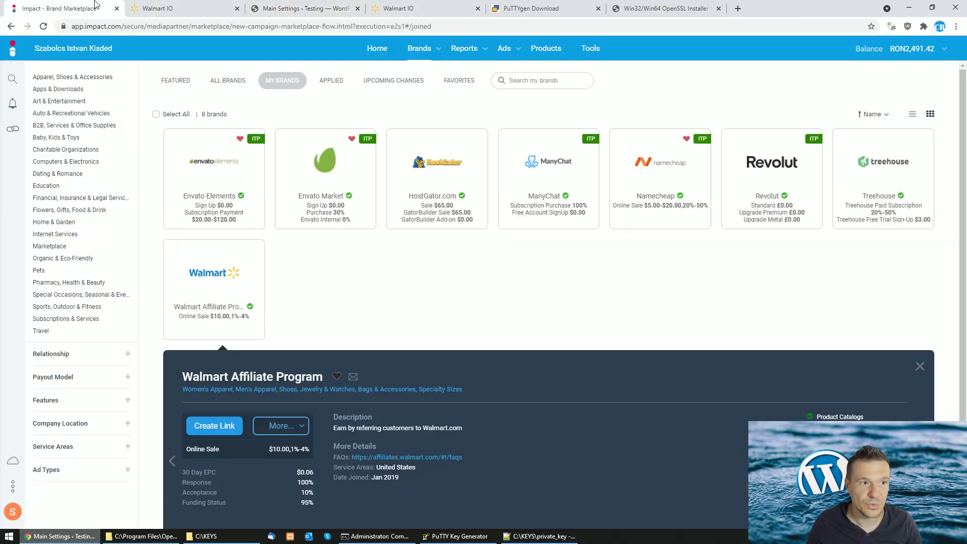
pyautogui.click(57, 8)
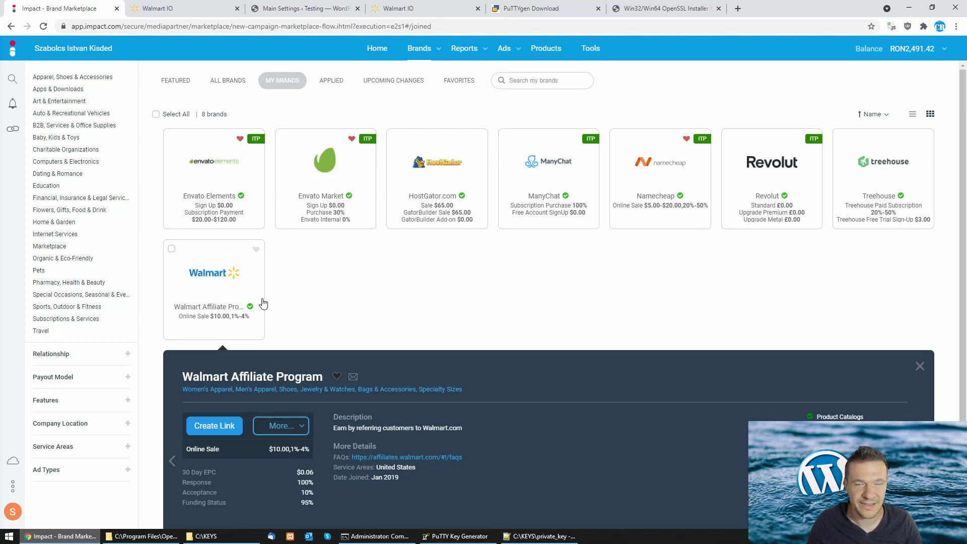
# Generate a Walmart Affiliate Program link to find the affiliate ID inside it
pyautogui.click(68, 50)
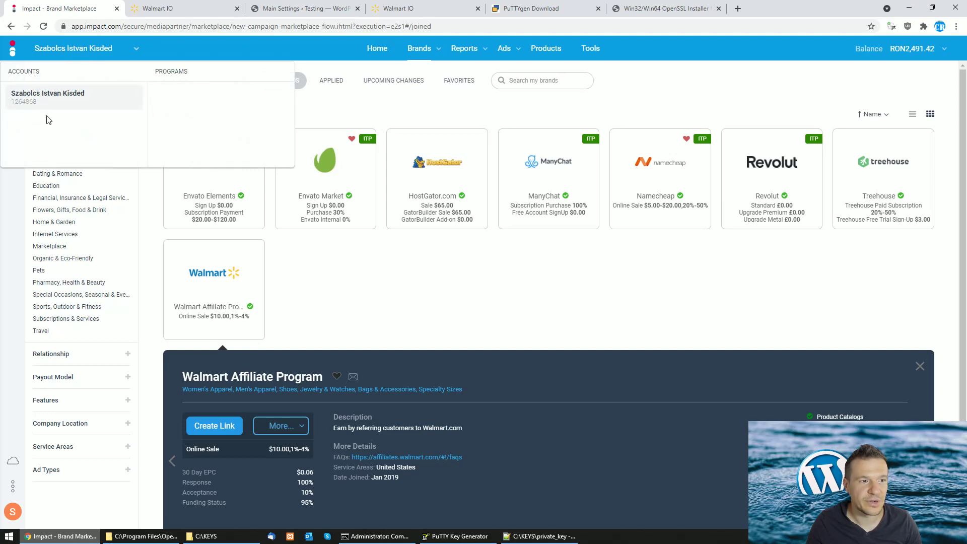
pyautogui.moveTo(37, 103); pyautogui.dragTo(27, 101)
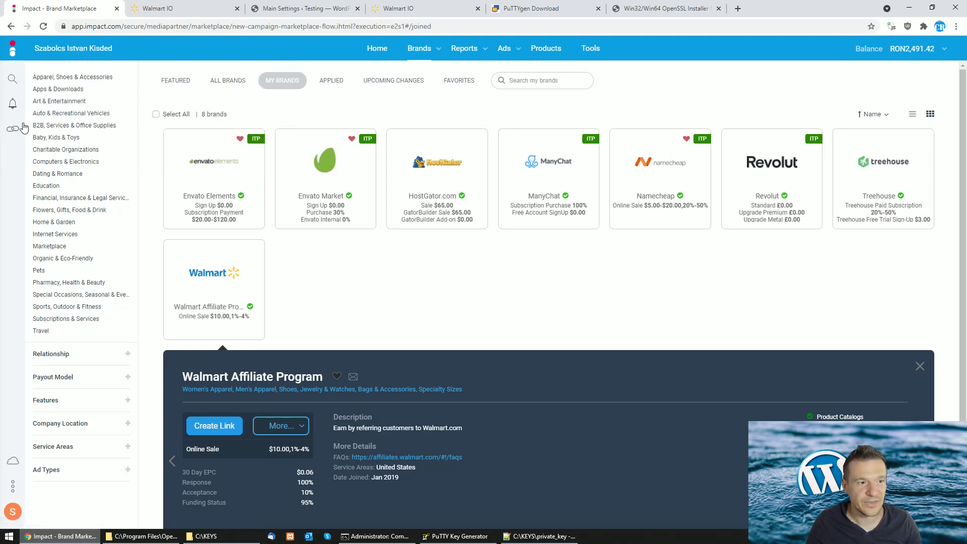
pyautogui.click(14, 129)
pyautogui.click(66, 96)
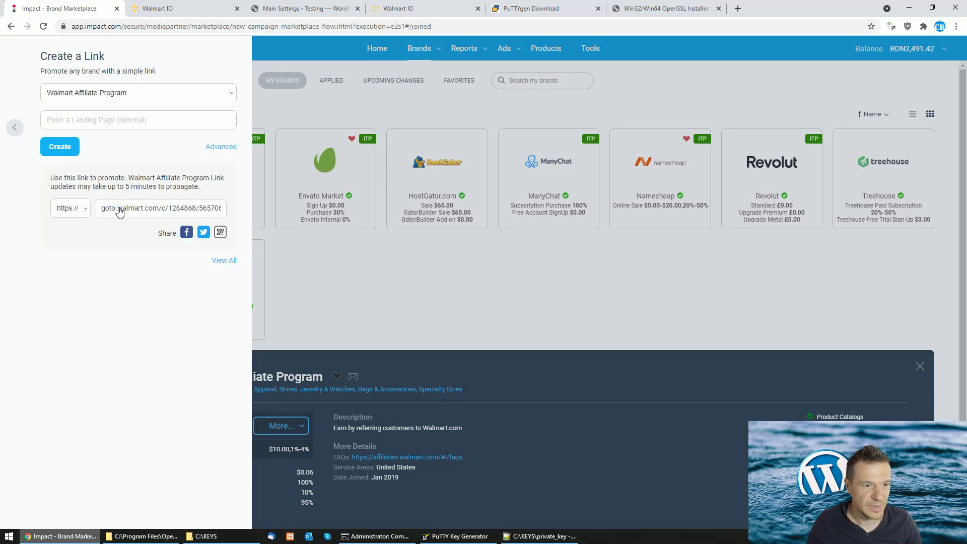
pyautogui.moveTo(168, 211); pyautogui.dragTo(198, 215)
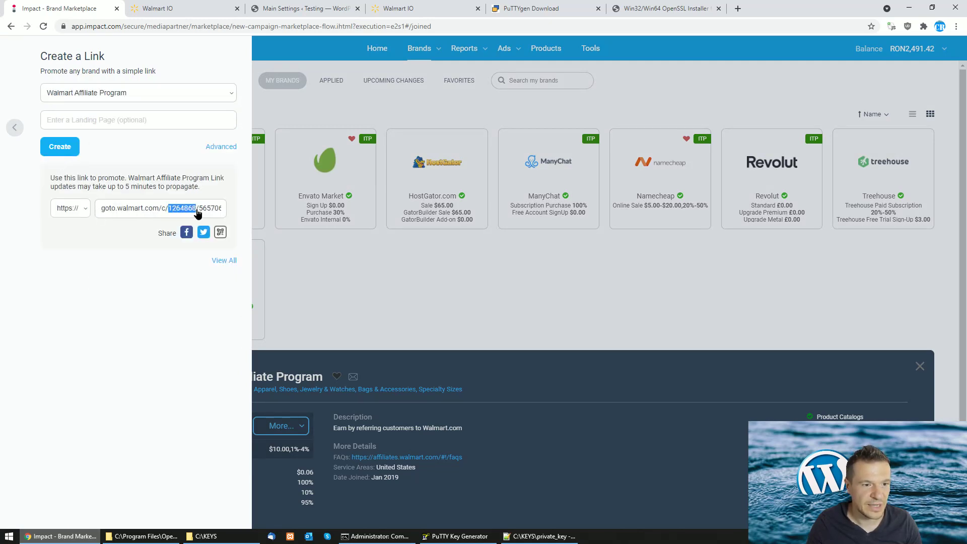
pyautogui.click(198, 214)
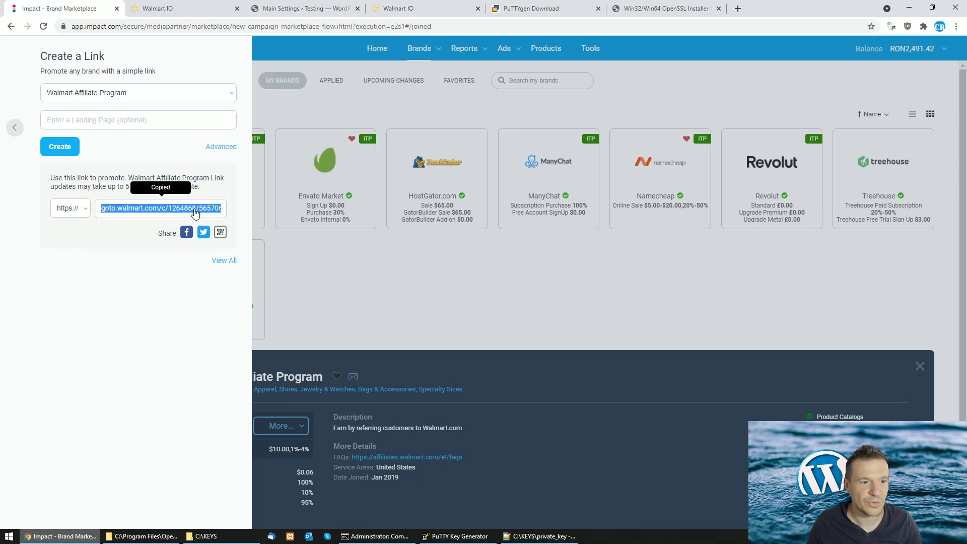
pyautogui.click(15, 127)
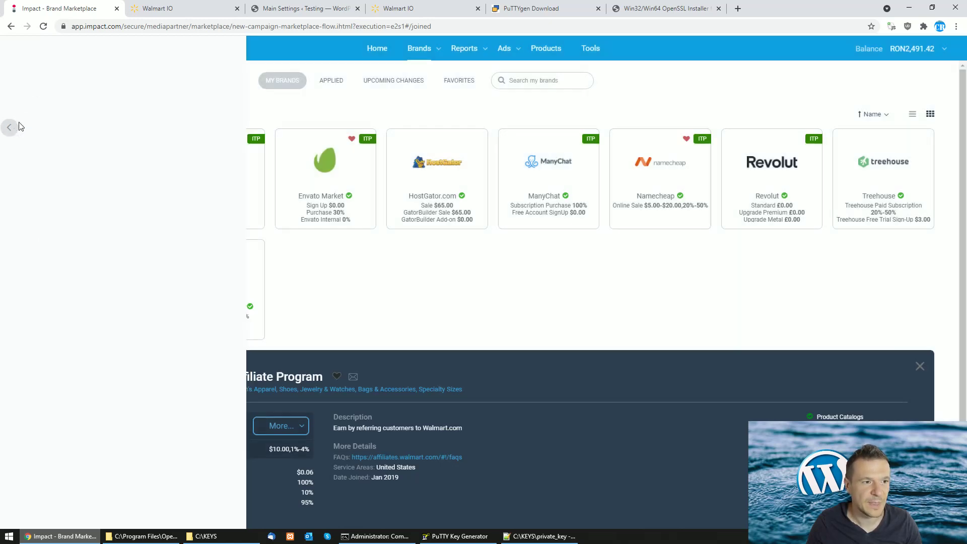
# Return to My Brands and open the account list showing the account ID
pyautogui.click(28, 49)
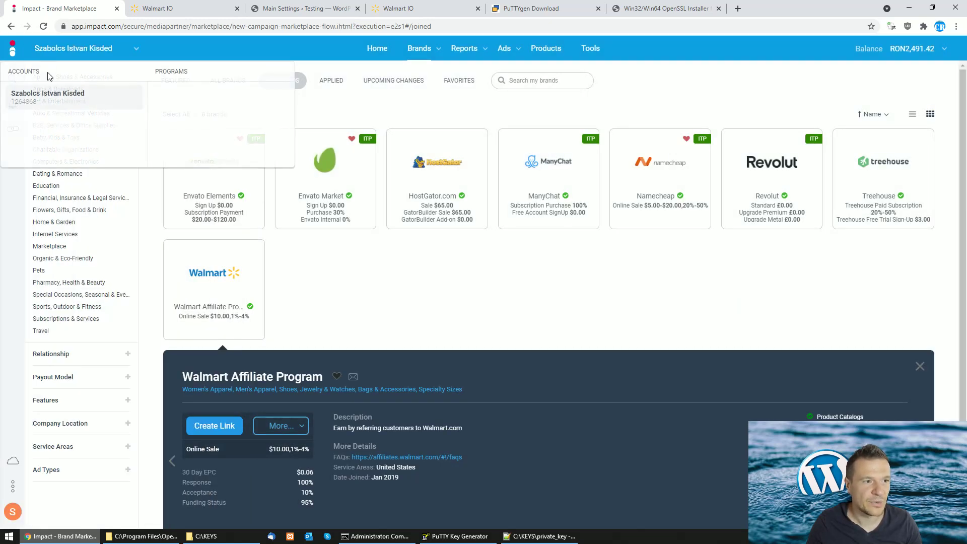
pyautogui.click(17, 103)
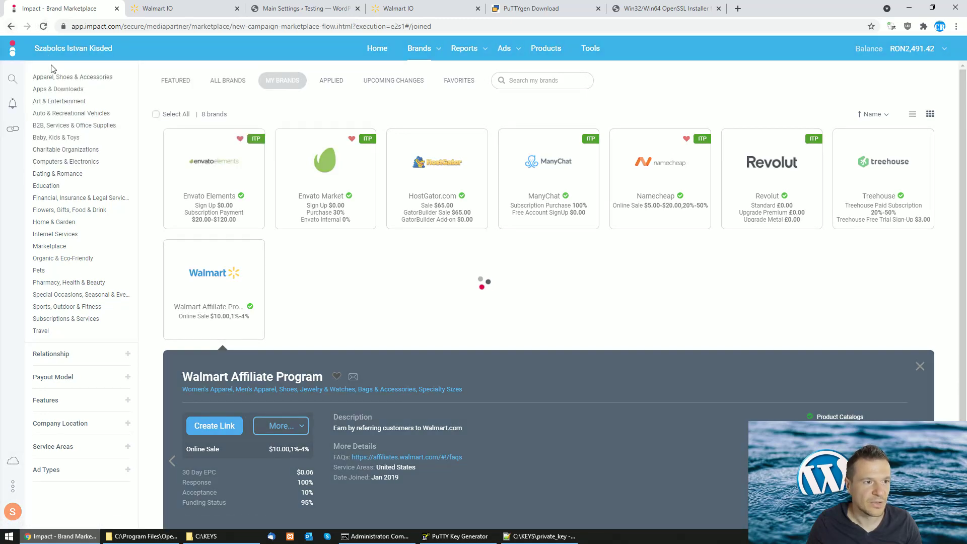
pyautogui.click(12, 28)
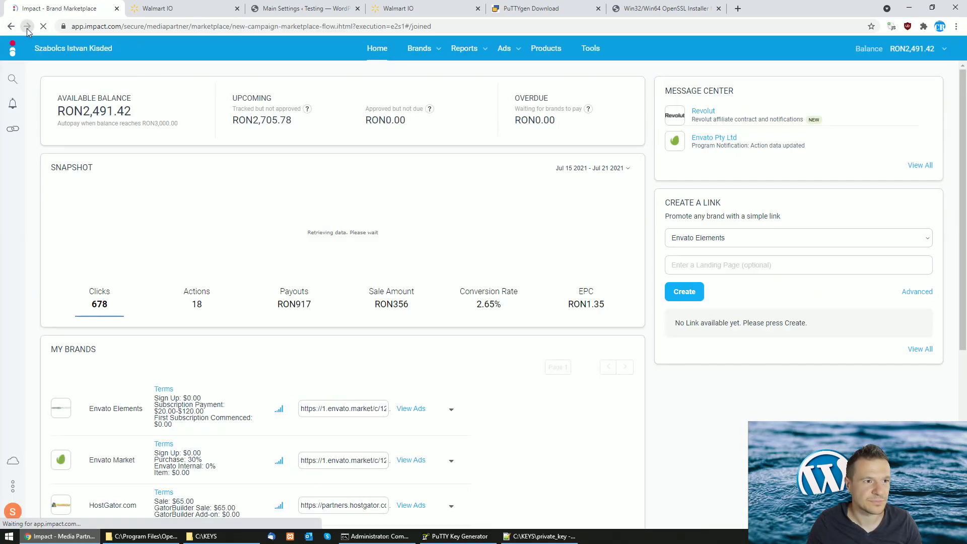
pyautogui.click(27, 27)
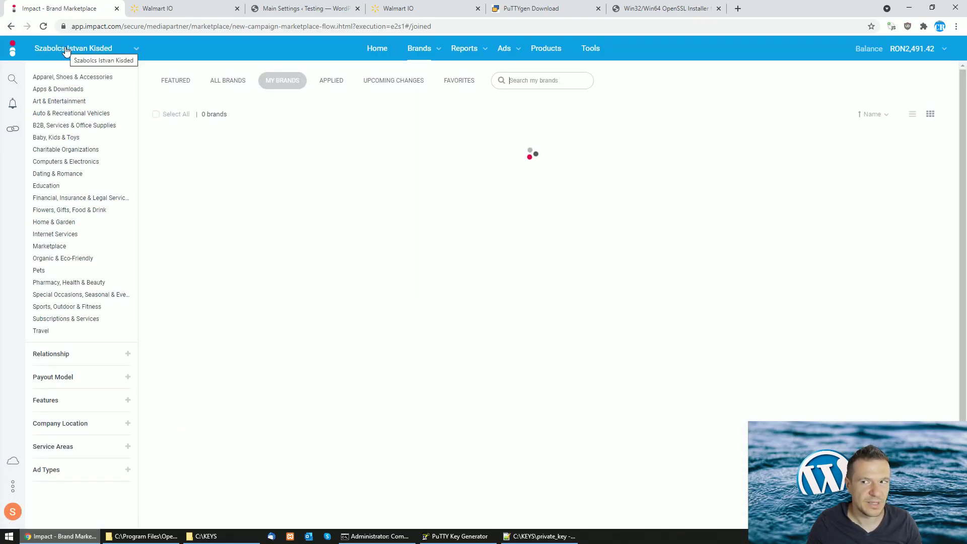
pyautogui.click(66, 50)
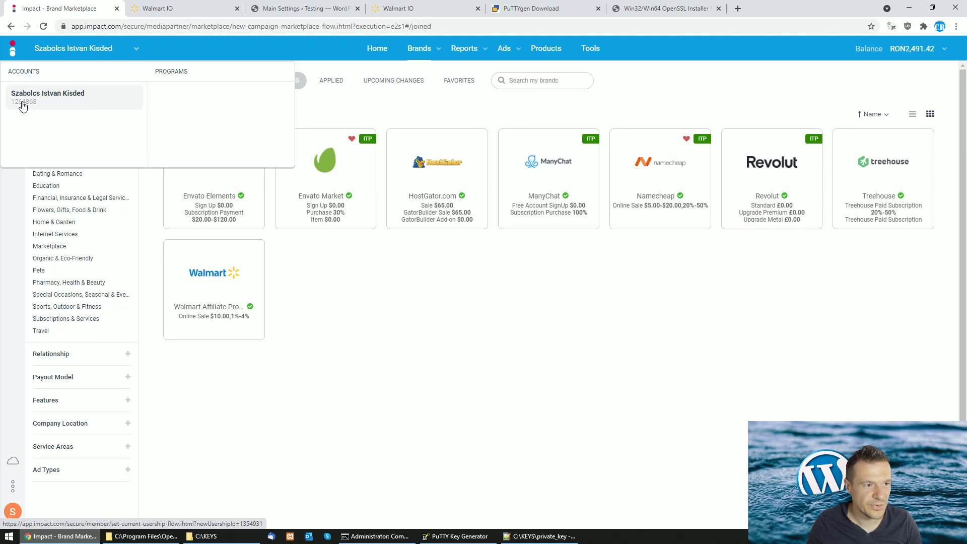
# Enter the Impact account ID in Impact Radius Affiliate ID and save the settings
pyautogui.click(290, 5)
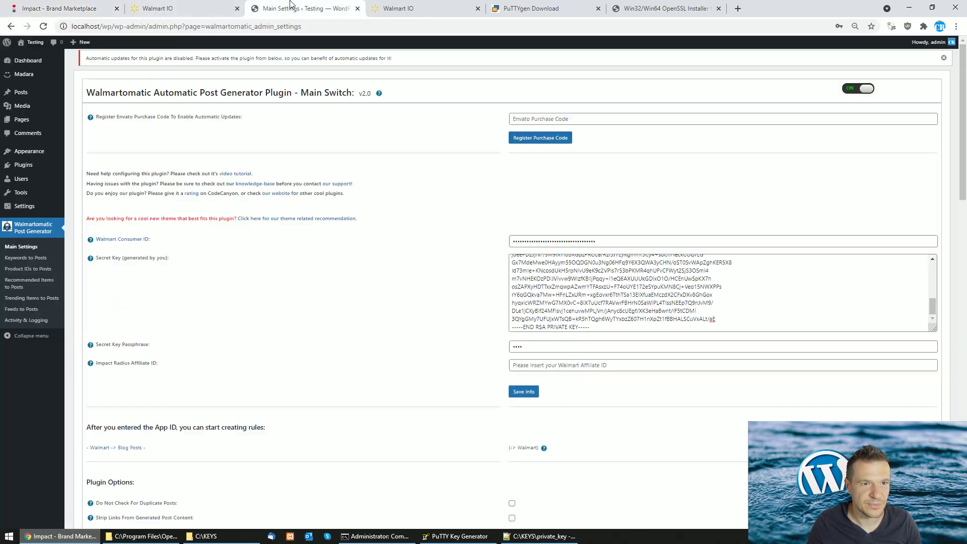
pyautogui.click(536, 360)
pyautogui.write('12')
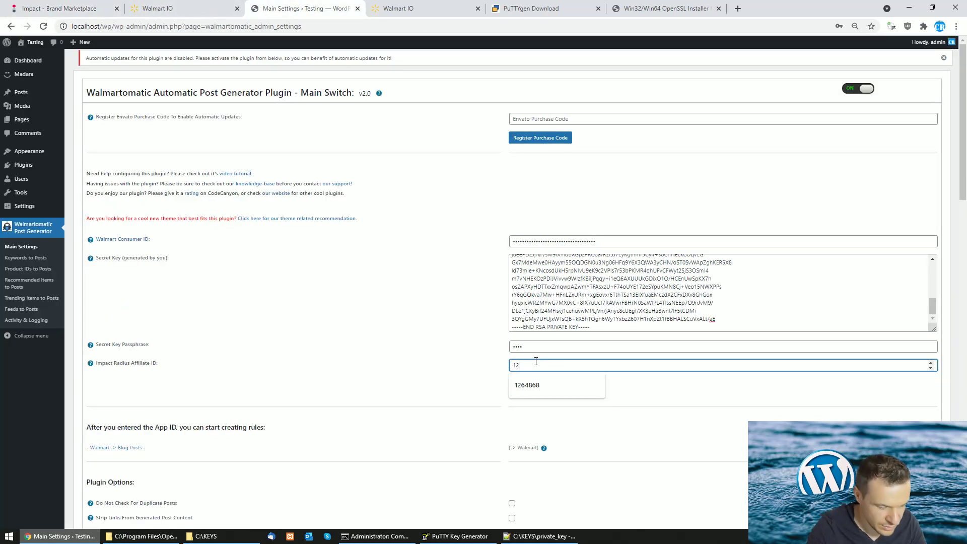
pyautogui.write('6')
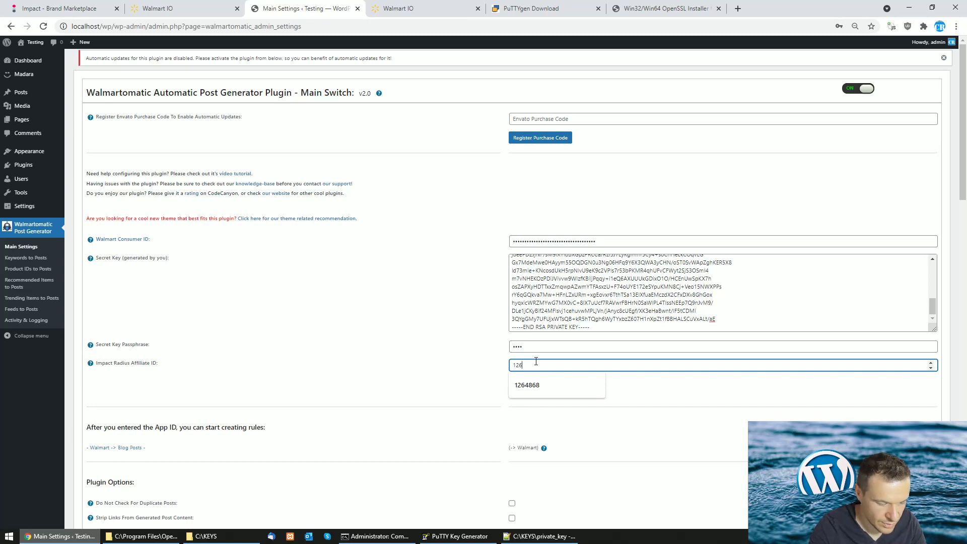
pyautogui.write('4868')
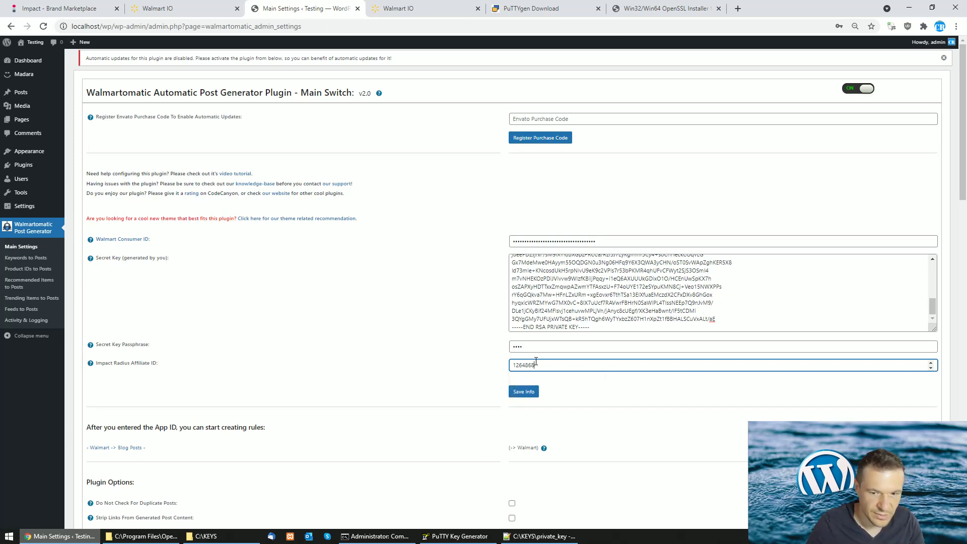
pyautogui.click(521, 391)
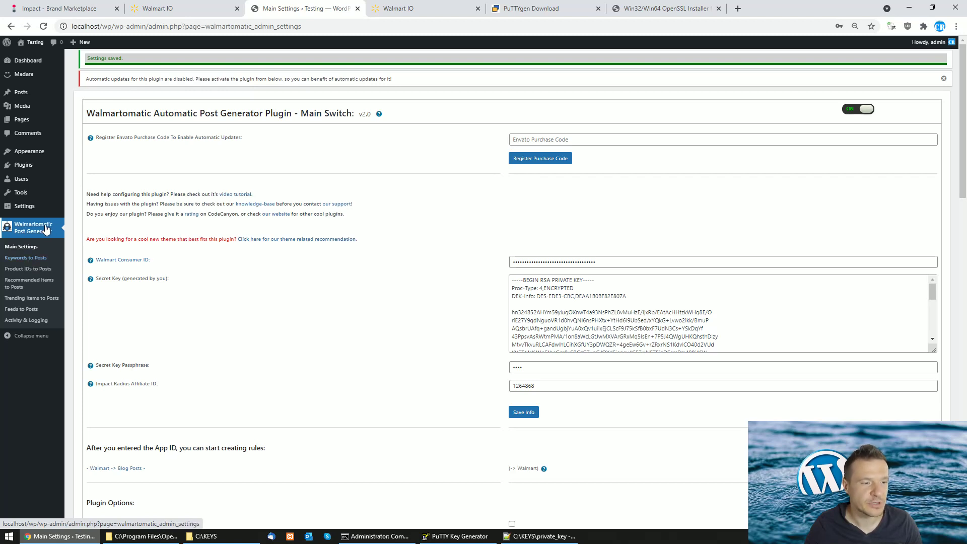
pyautogui.click(33, 258)
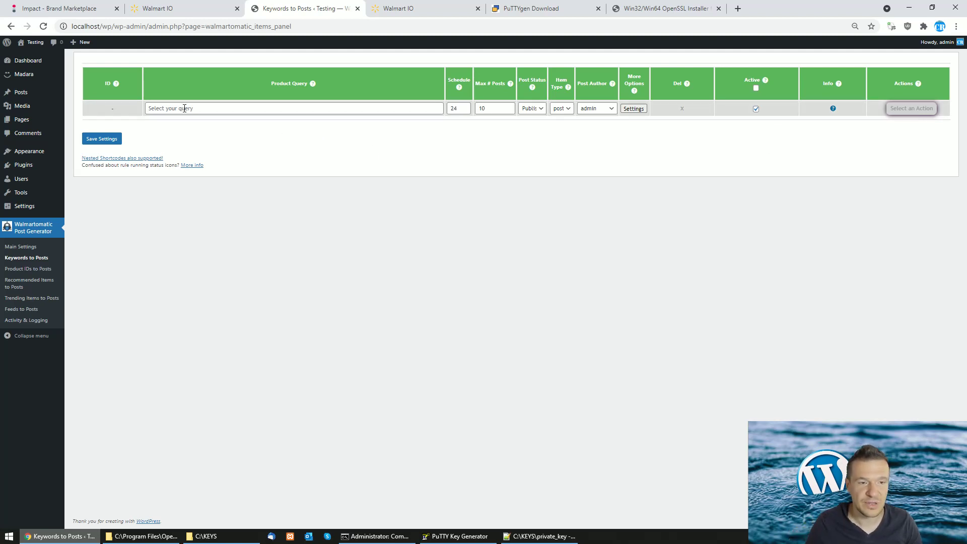
# Save a rule with product query 'laptop lenovo' and Max # Posts 2
pyautogui.click(184, 108)
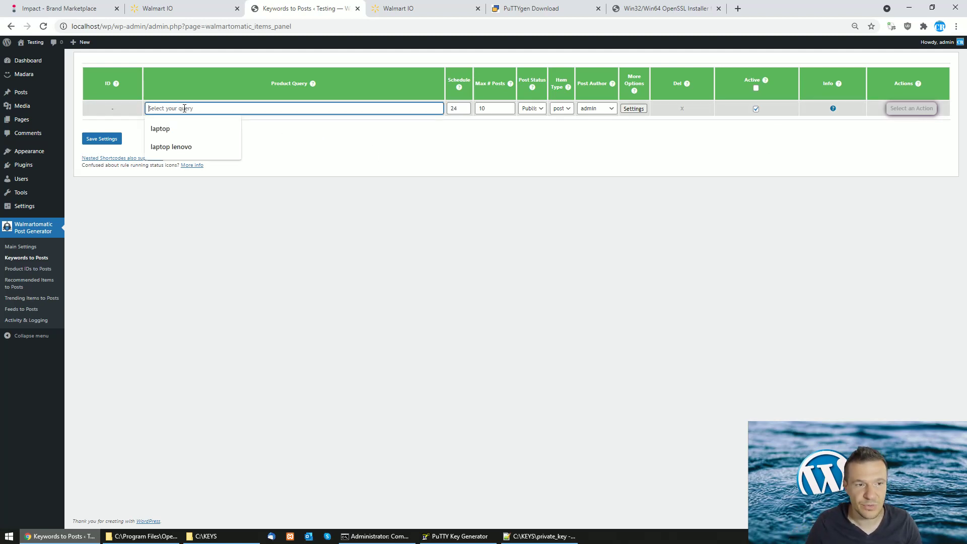
pyautogui.click(173, 147)
pyautogui.doubleClick(483, 108)
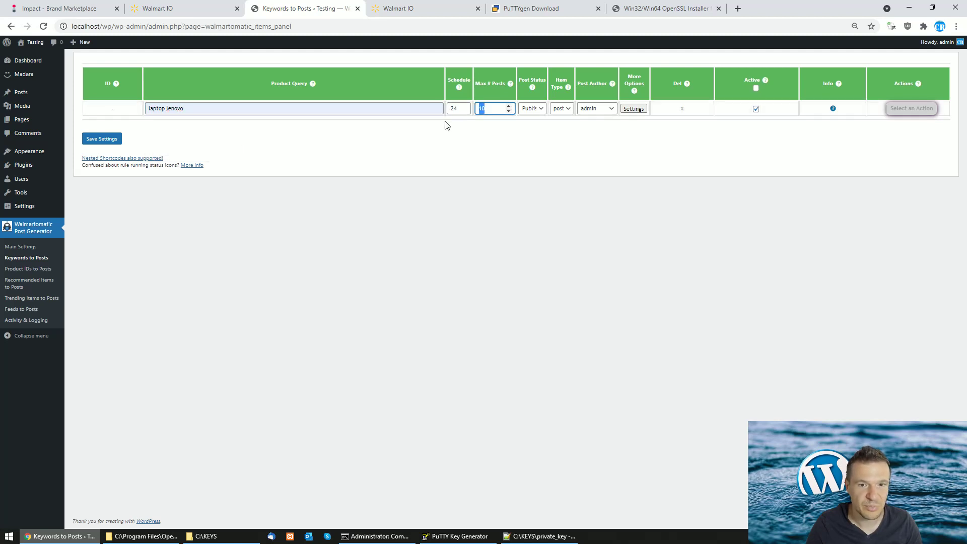
pyautogui.write('2')
pyautogui.click(101, 138)
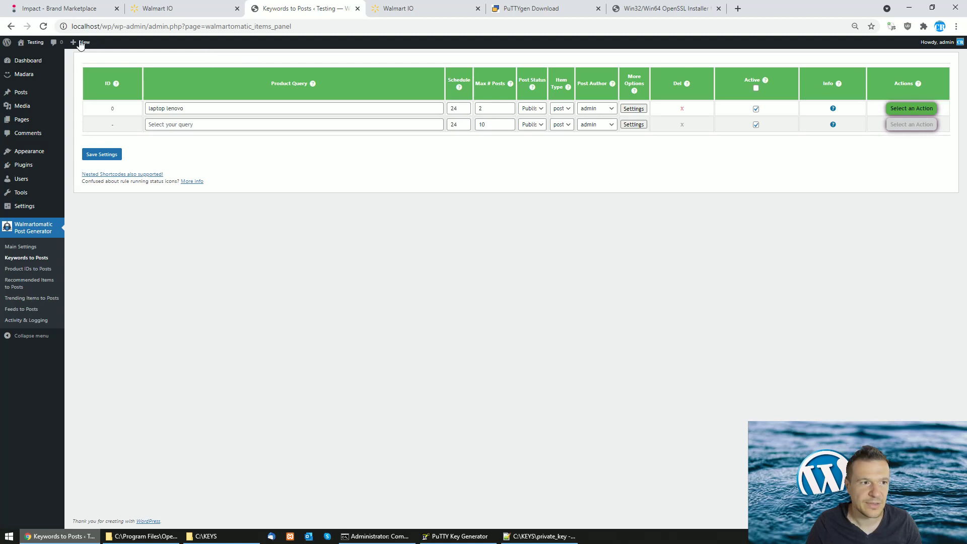
# Check the site front page, then run the laptop lenovo rule now
pyautogui.middleClick(30, 56)
pyautogui.click(393, 6)
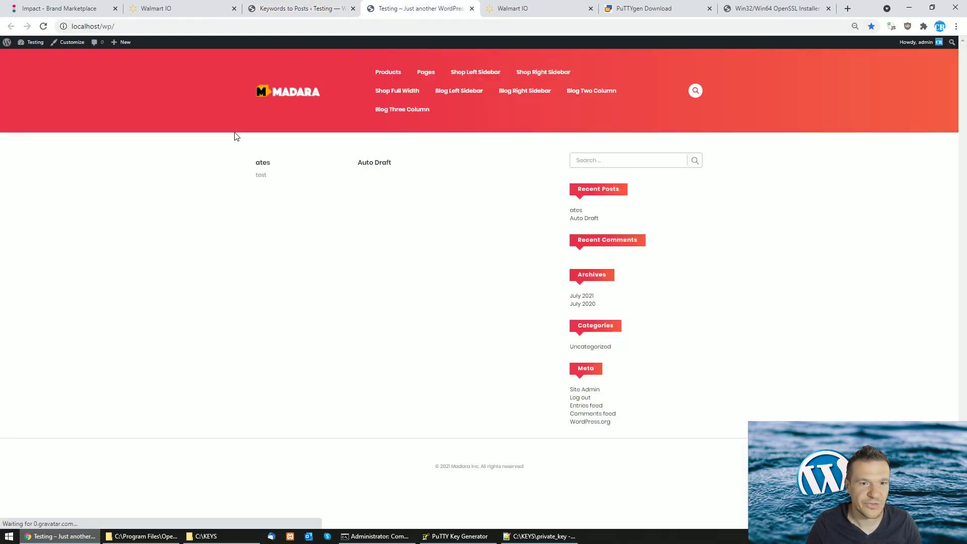
pyautogui.click(332, 7)
pyautogui.click(896, 109)
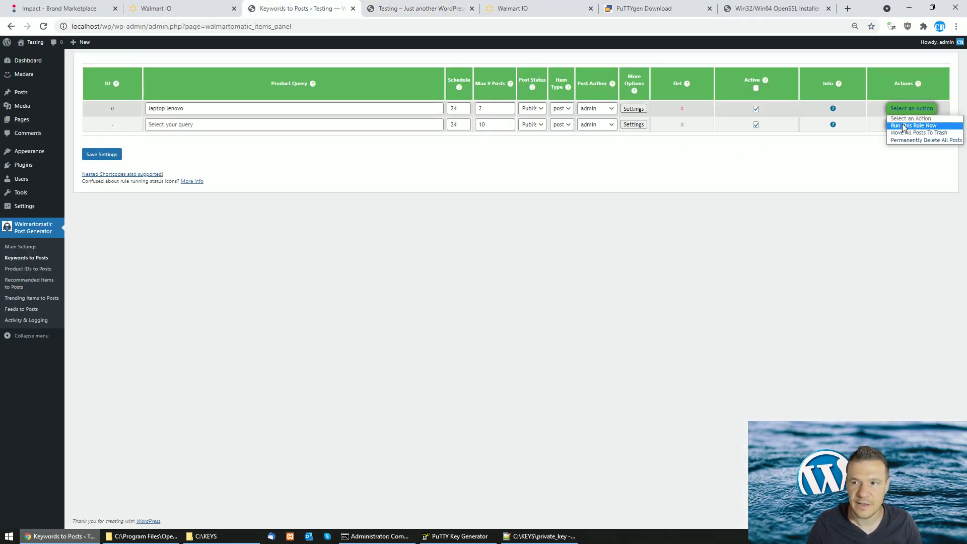
pyautogui.click(901, 123)
pyautogui.press('Return')
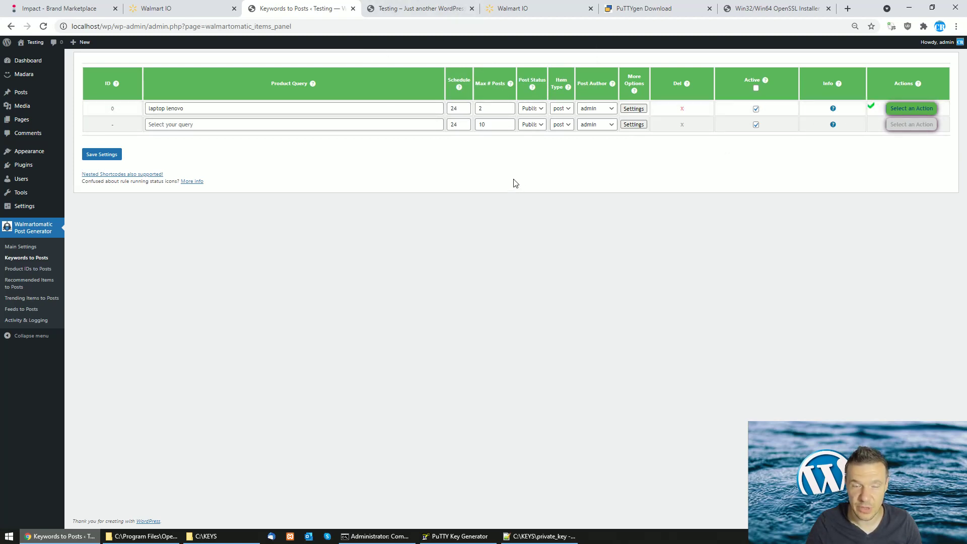
# Reload the Madara site and open the Lenovo Chromebook S330 post to check its 159$ price and gallery
pyautogui.click(385, 6)
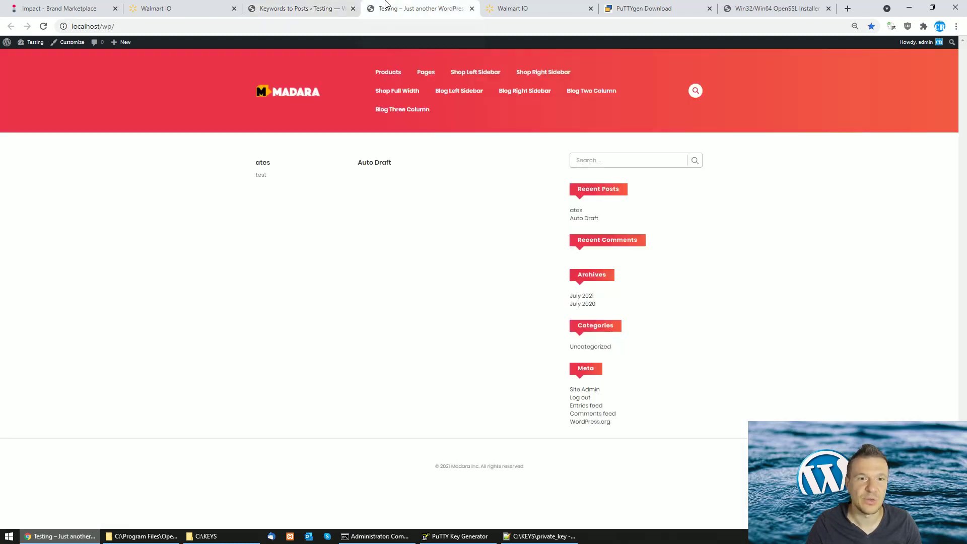
pyautogui.click(45, 26)
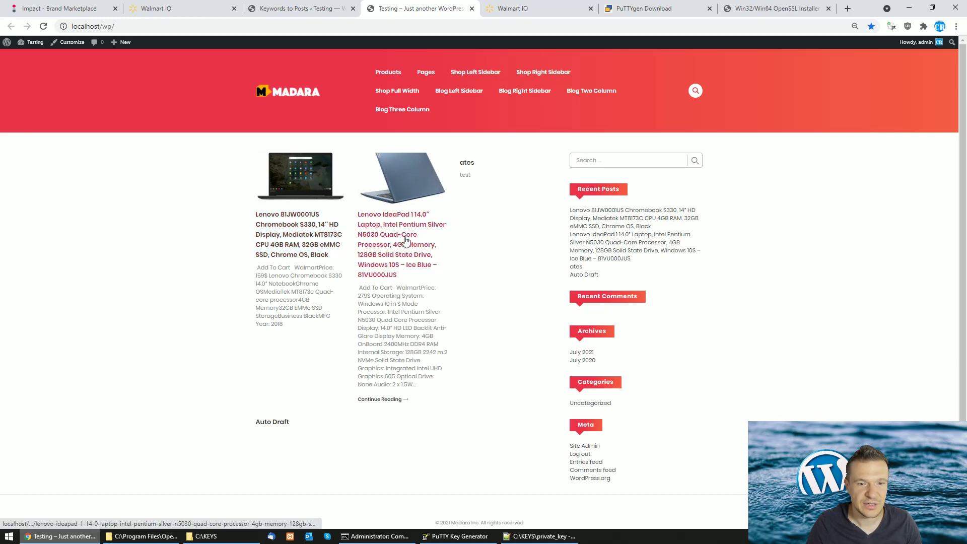
pyautogui.click(288, 235)
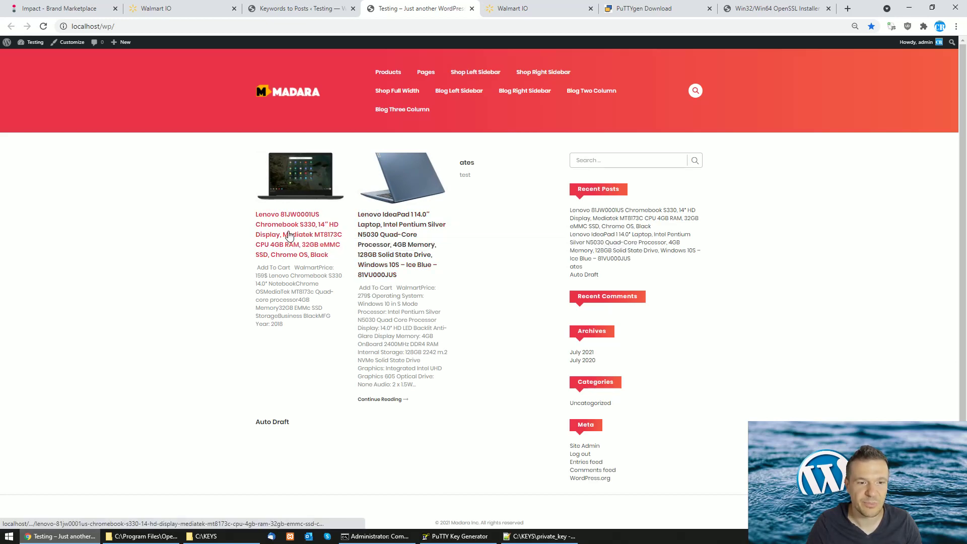
pyautogui.scroll(-8, 227, 351)
pyautogui.scroll(-5, 216, 345)
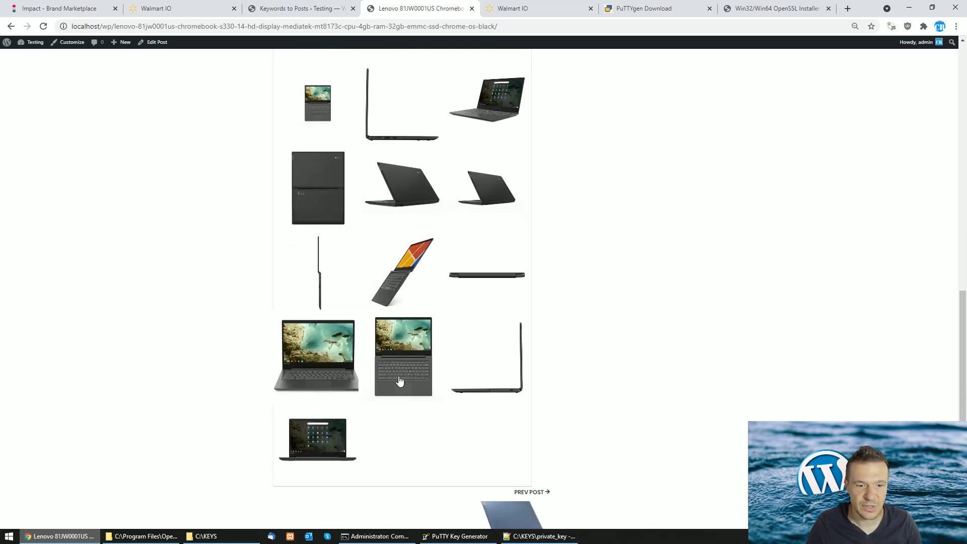
pyautogui.scroll(8, 421, 378)
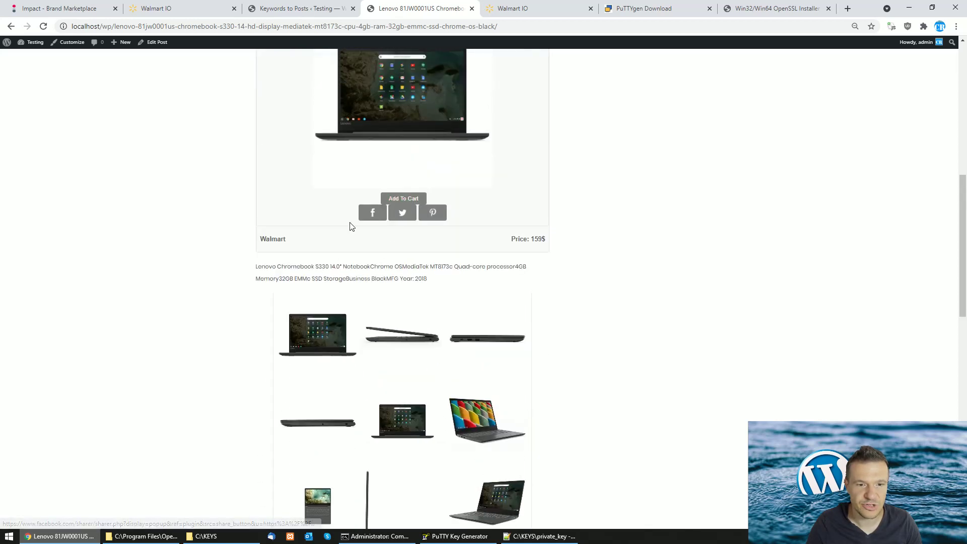
# Follow the post's Add To Cart link to the $159.00 Chromebook S330 Walmart page, then return to the laptop lenovo rule
pyautogui.click(403, 199)
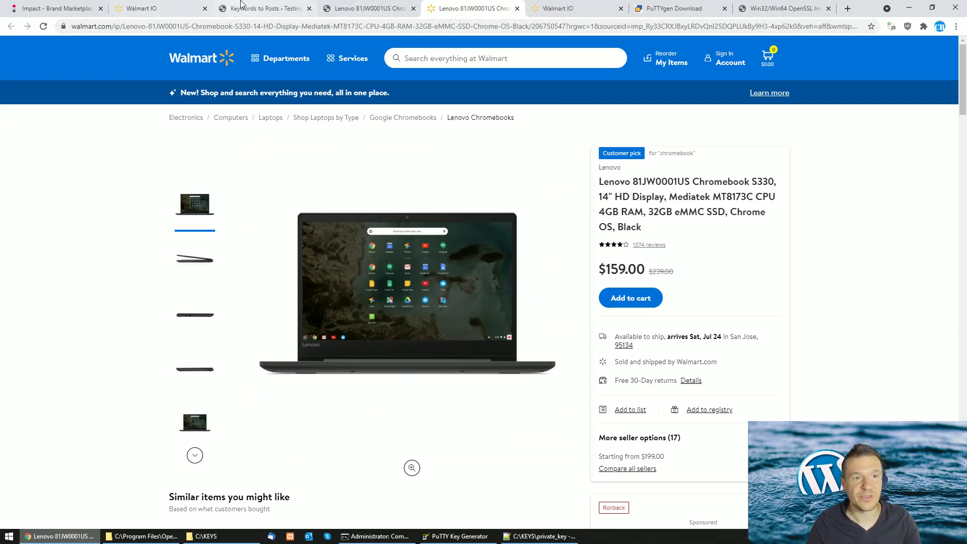
pyautogui.click(258, 6)
# Review Walmartomatic's Main Settings, including the plugin version and RSA private key, and briefly check the Walmart IO guide
pyautogui.click(18, 246)
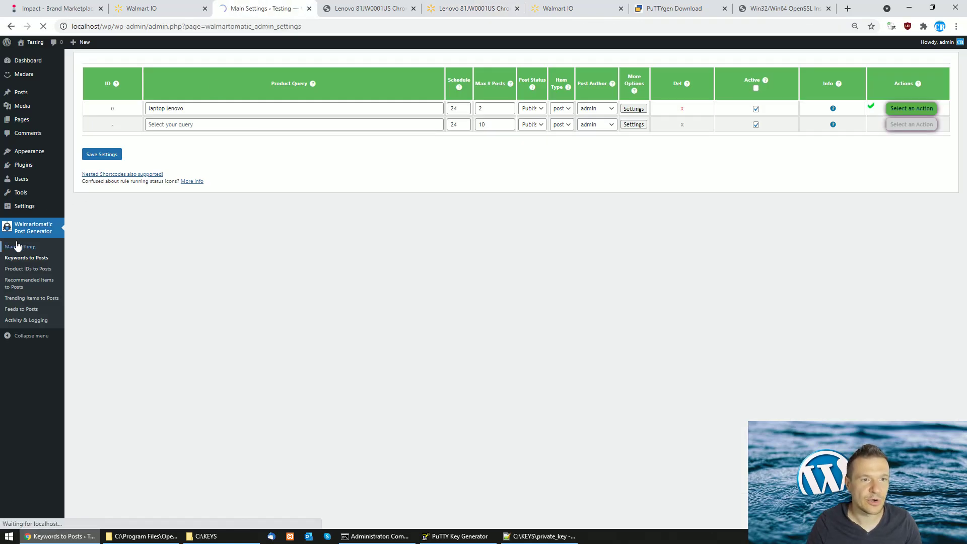
pyautogui.moveTo(358, 94); pyautogui.dragTo(372, 93)
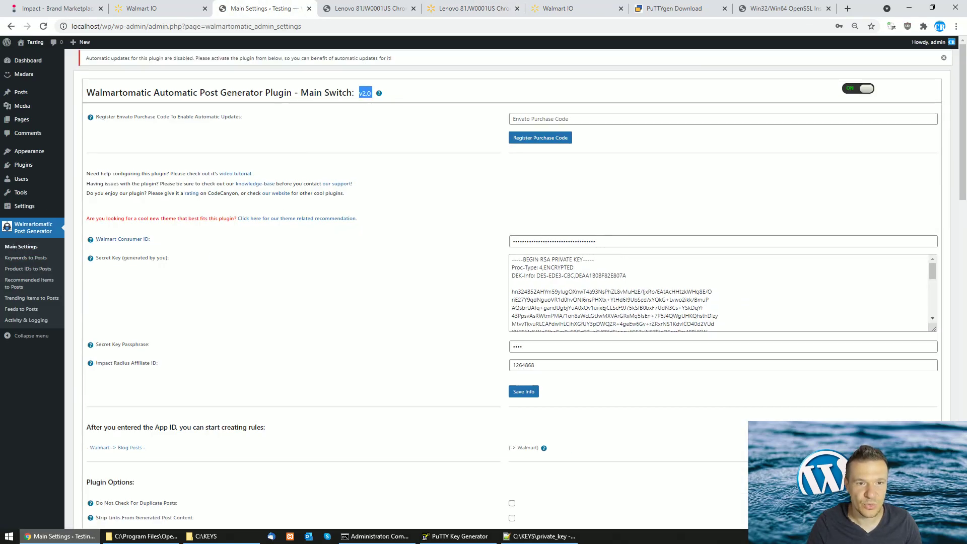
pyautogui.click(375, 132)
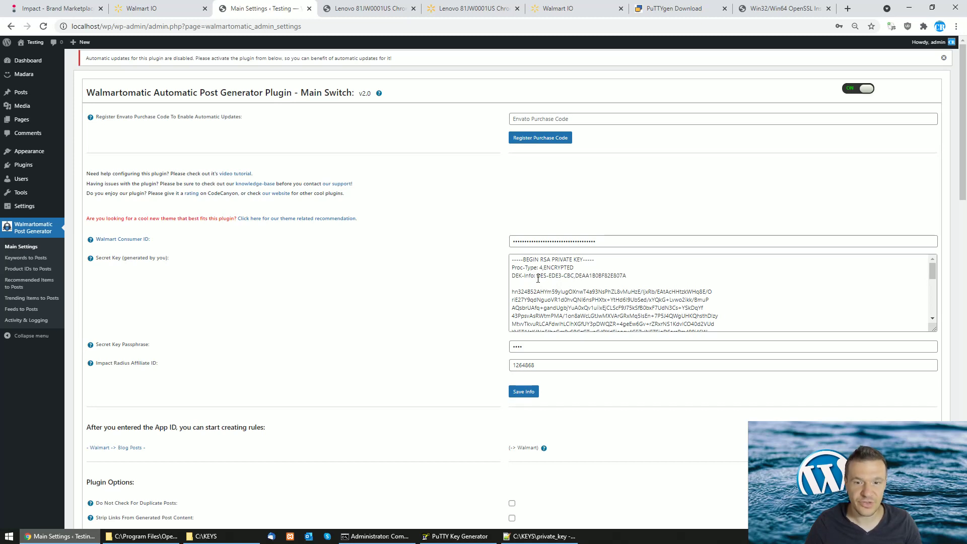
pyautogui.moveTo(542, 257); pyautogui.dragTo(583, 260)
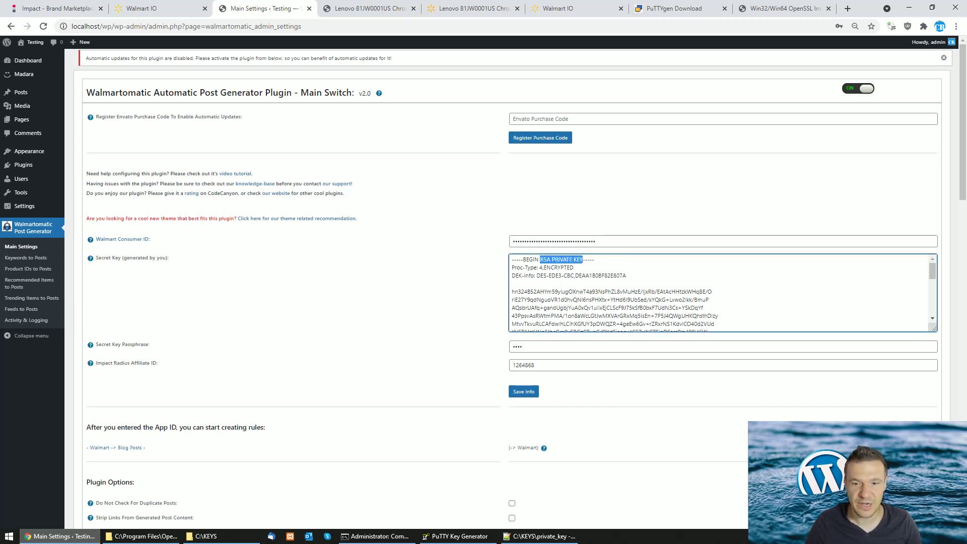
pyautogui.click(481, 290)
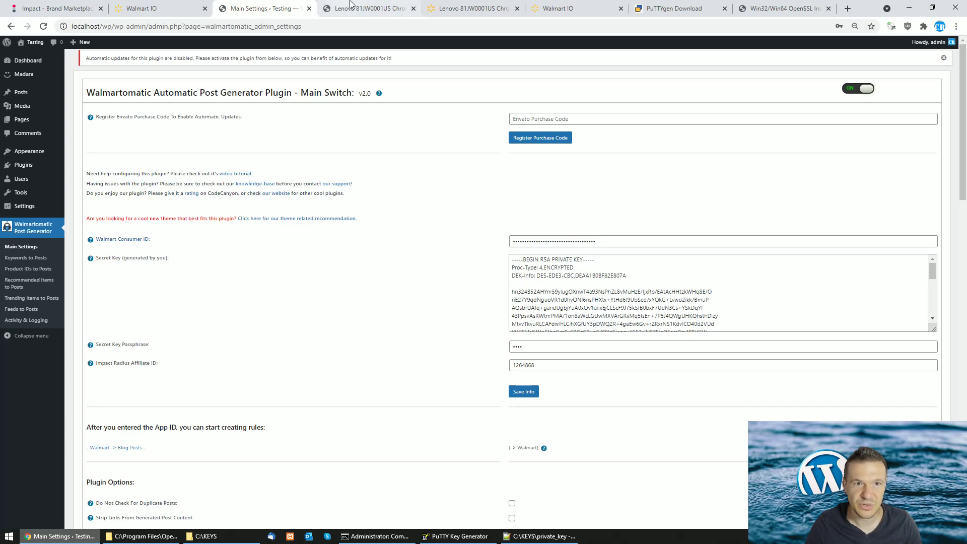
pyautogui.click(172, 7)
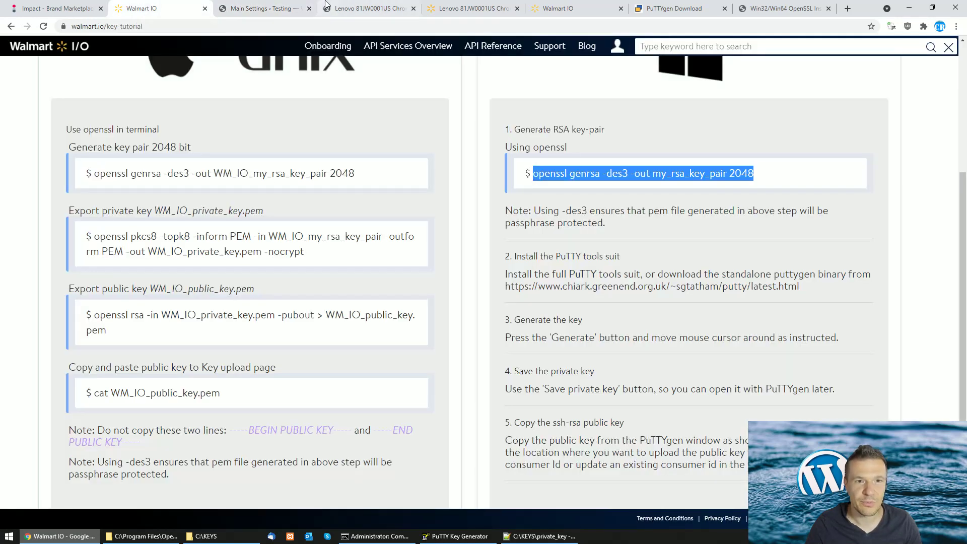
pyautogui.click(279, 7)
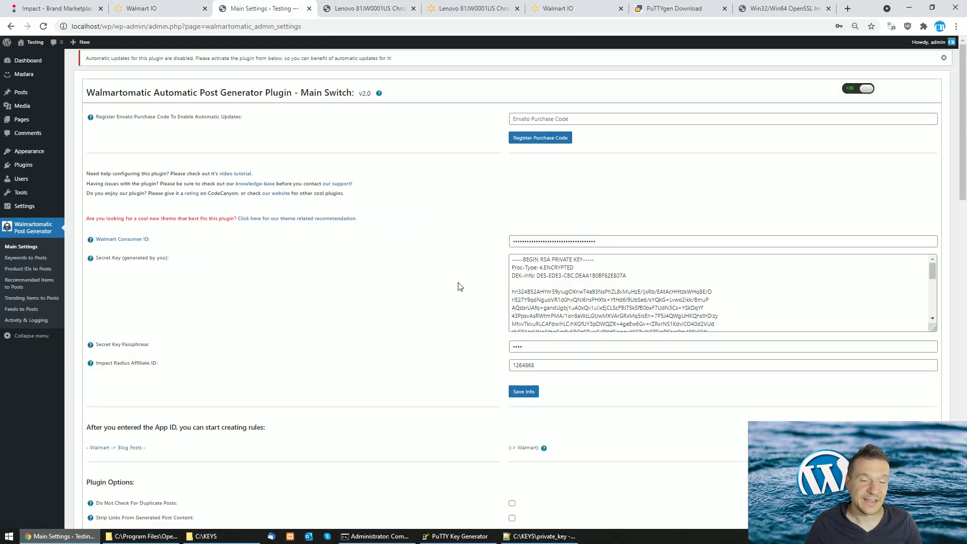